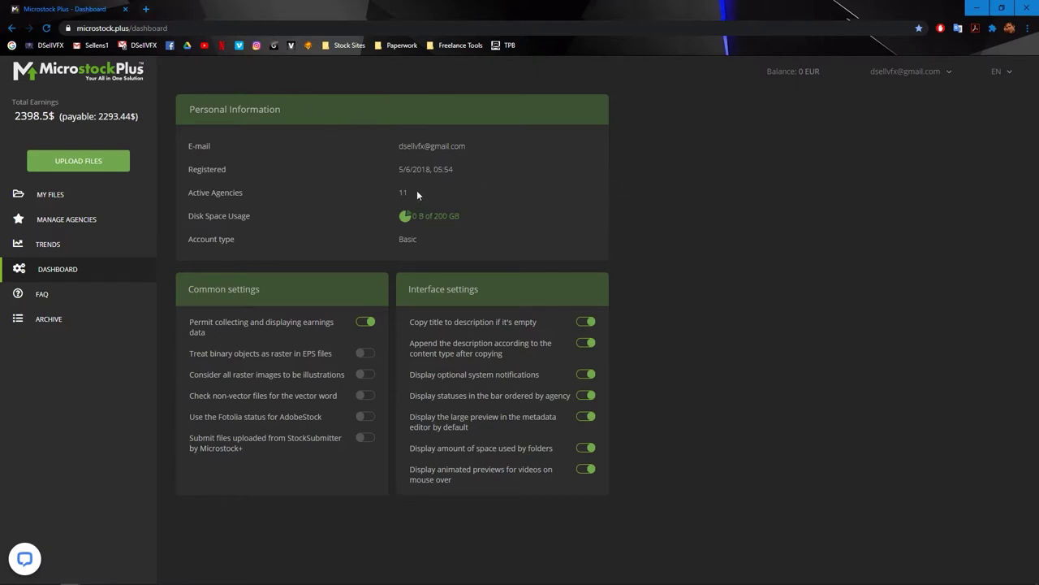
Step: Highlight the active agencies count and disk space usage figures on the dashboard
left_click_drag(426, 193, 397, 192)
left_click(440, 200)
left_click_drag(467, 216, 406, 216)
left_click(493, 217)
Step: Open agency management and view Shutterstock's agency settings
left_click(73, 225)
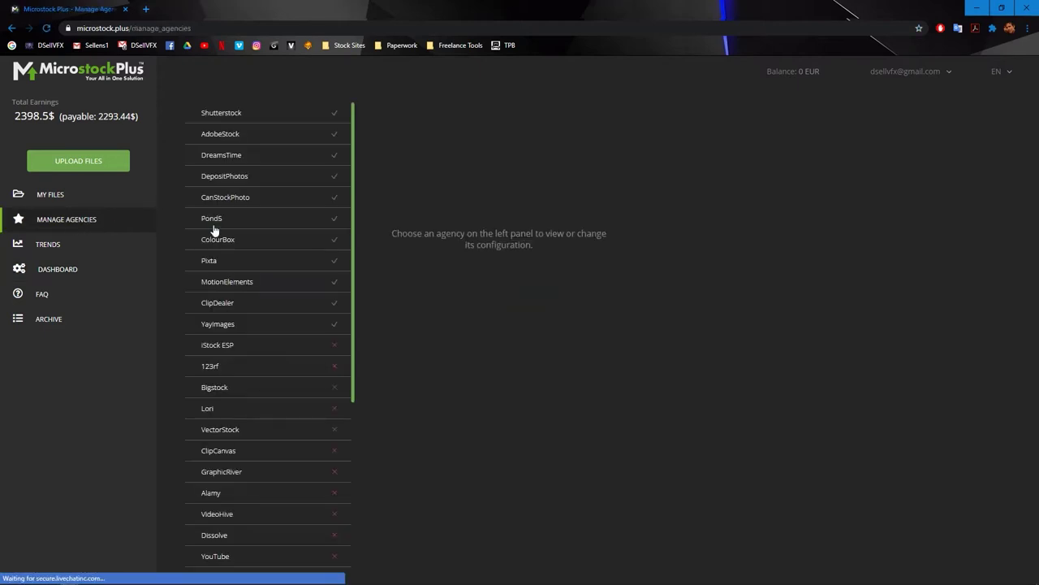
scroll(298, 238, "down", 3)
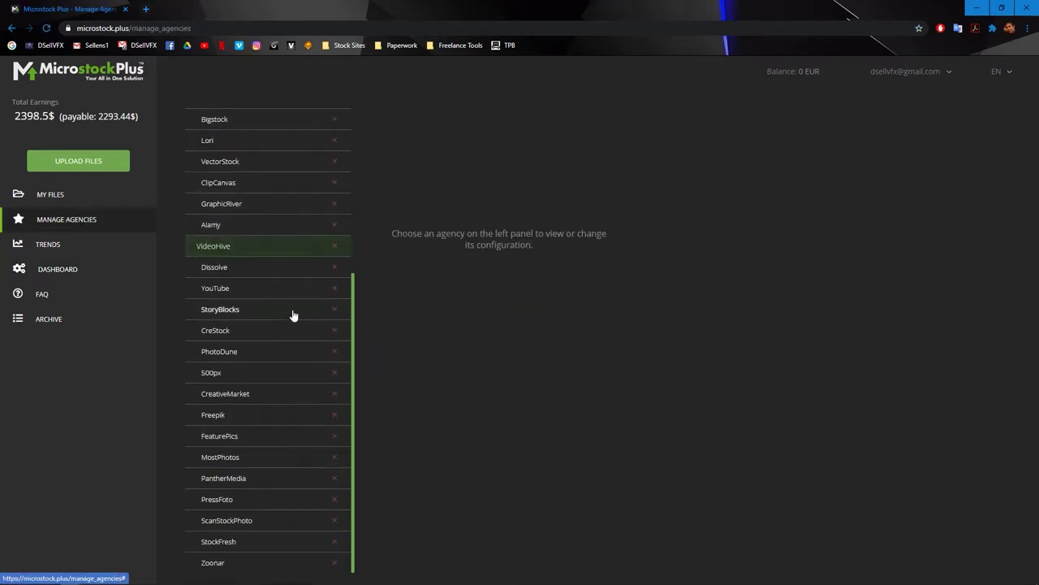
scroll(270, 487, "up", 3)
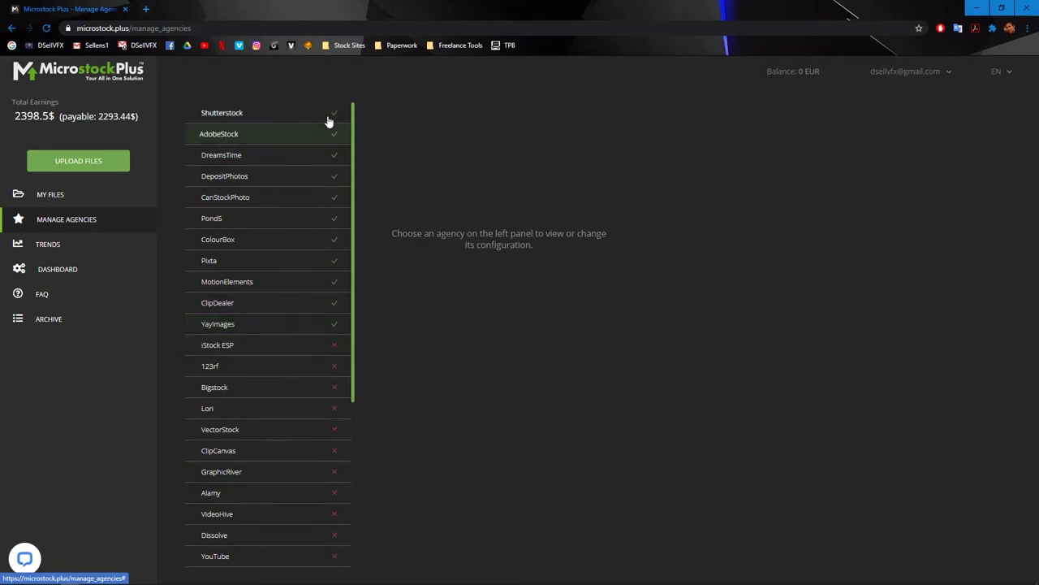
left_click(334, 120)
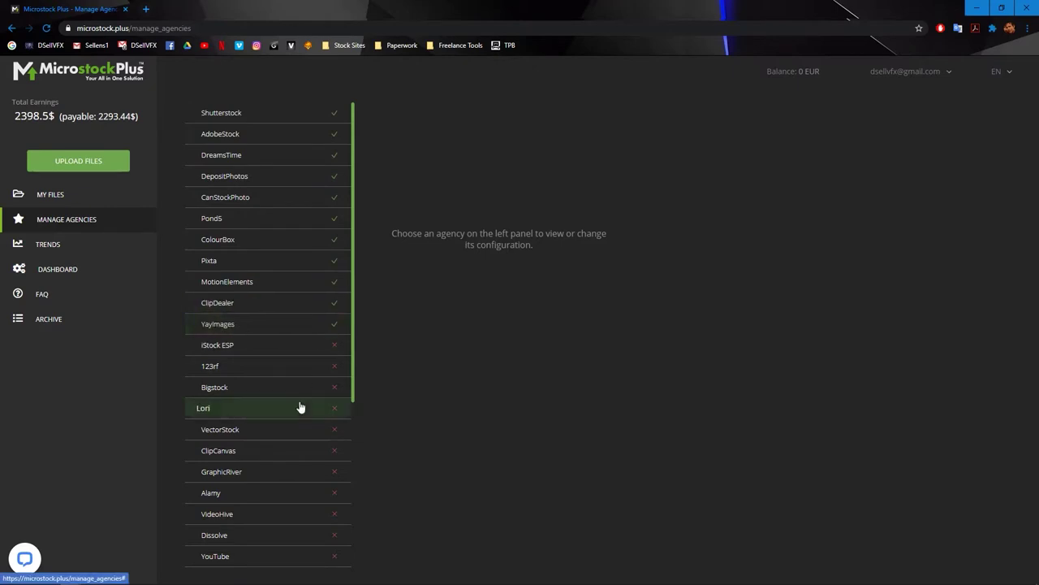
scroll(301, 402, "down", 1)
scroll(293, 320, "down", 4)
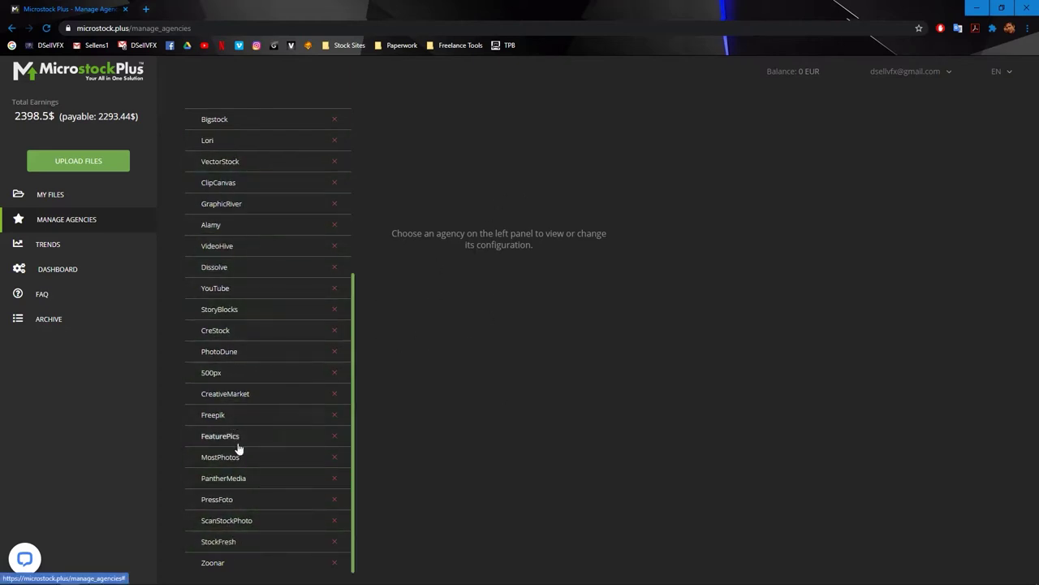
Step: Exclude raster photos from PressFoto uploads, then view the 500px, YouTube and Bigstock settings
left_click(208, 505)
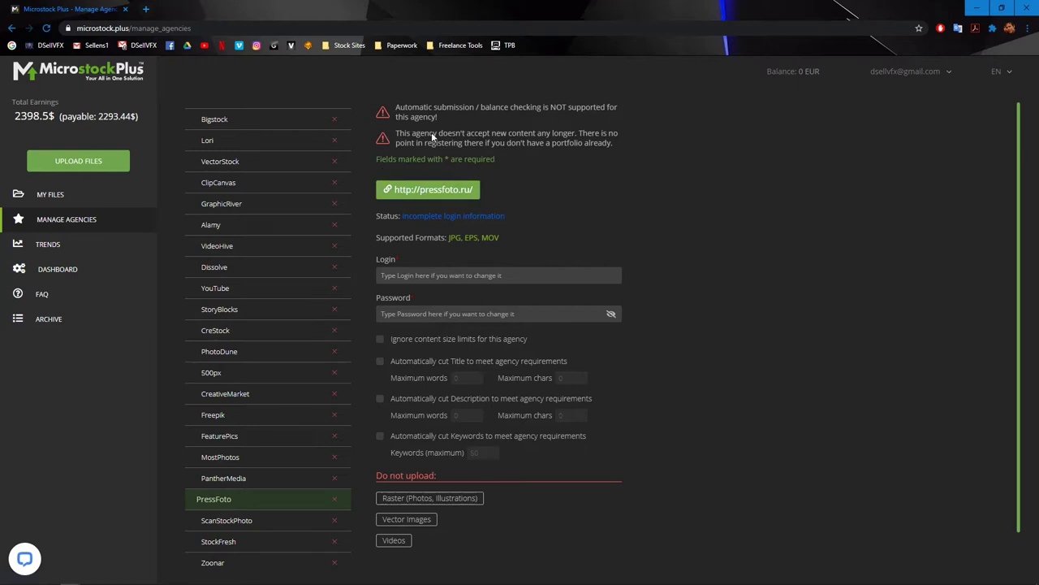
left_click(406, 498)
left_click(231, 376)
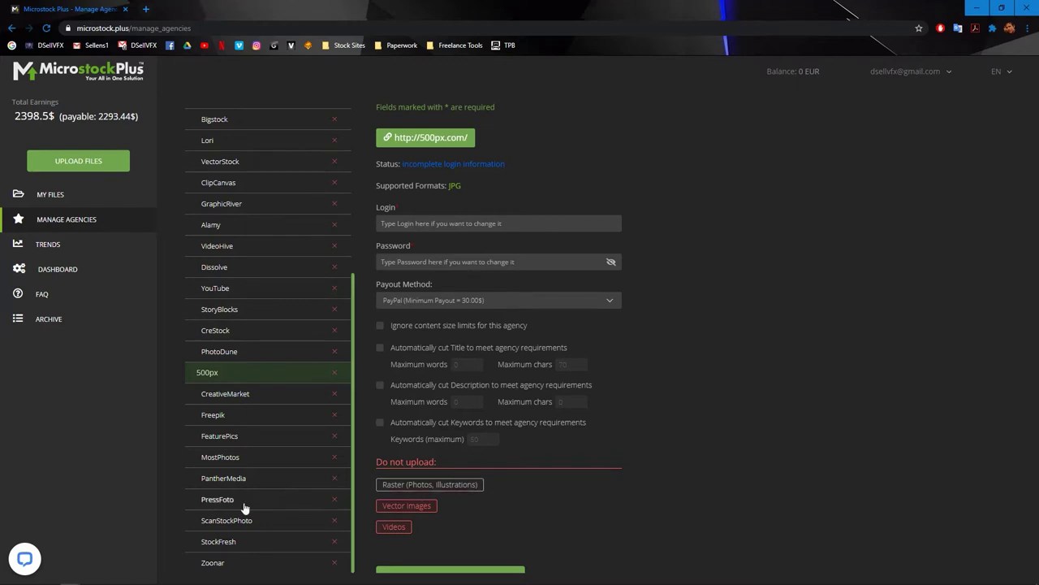
left_click(235, 289)
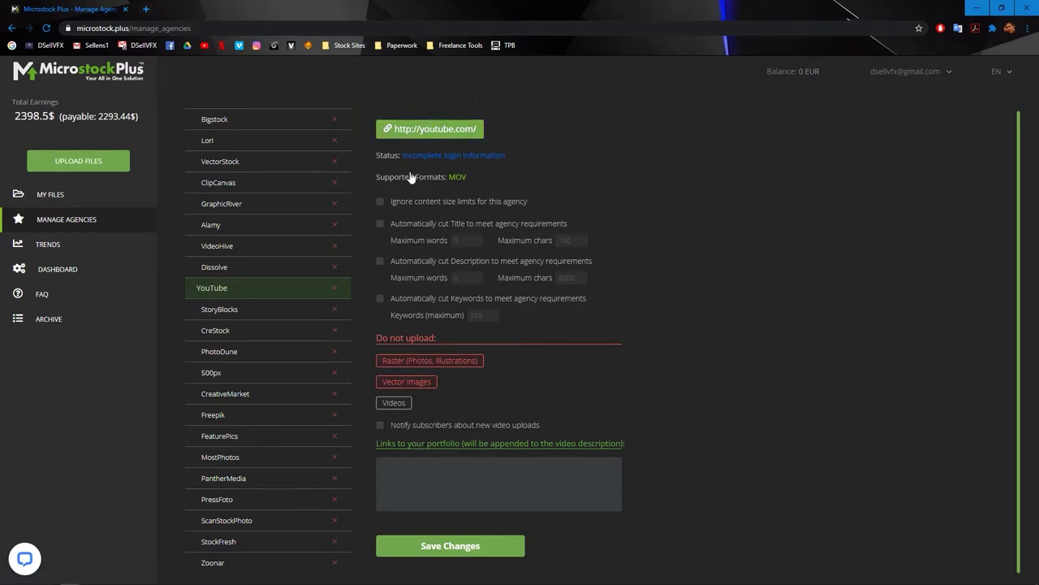
scroll(277, 290, "up", 3)
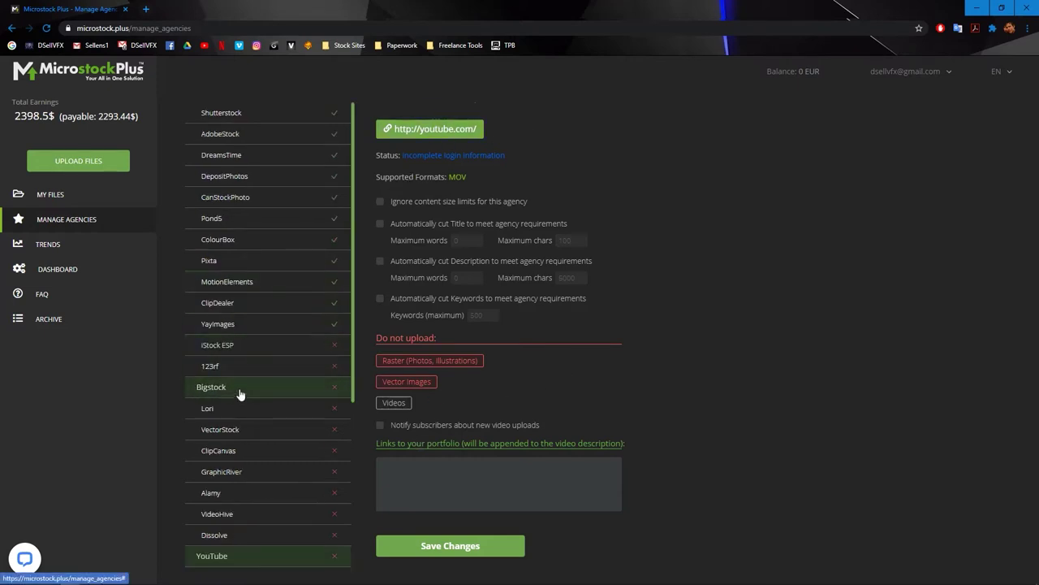
left_click(237, 388)
Step: Check Bigstock's login field, then review iStock ESP settings down to its API key and secret fields
left_click(395, 261)
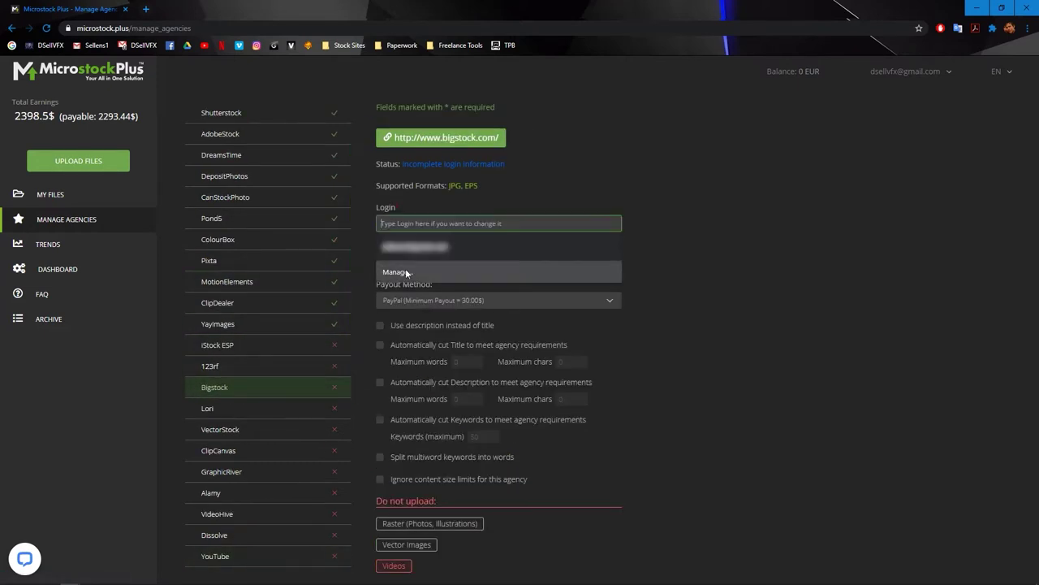
left_click(726, 283)
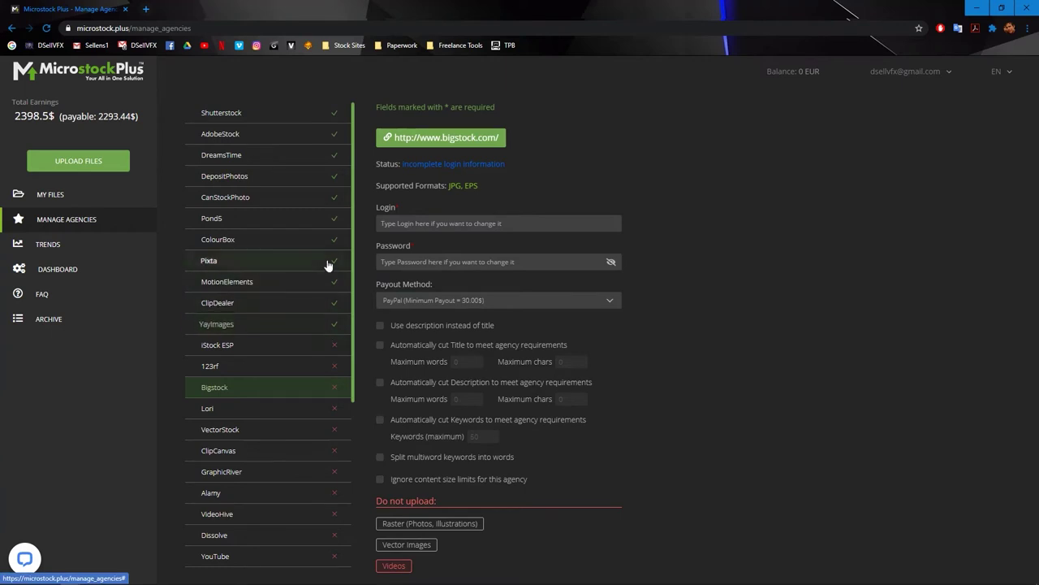
left_click(216, 350)
scroll(459, 498, "down", 1)
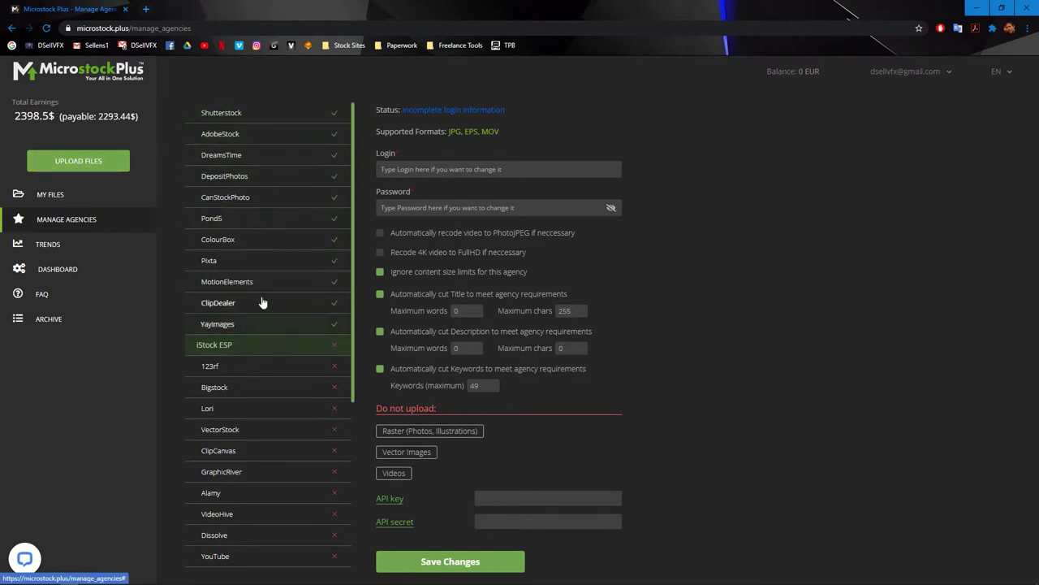
left_click(88, 166)
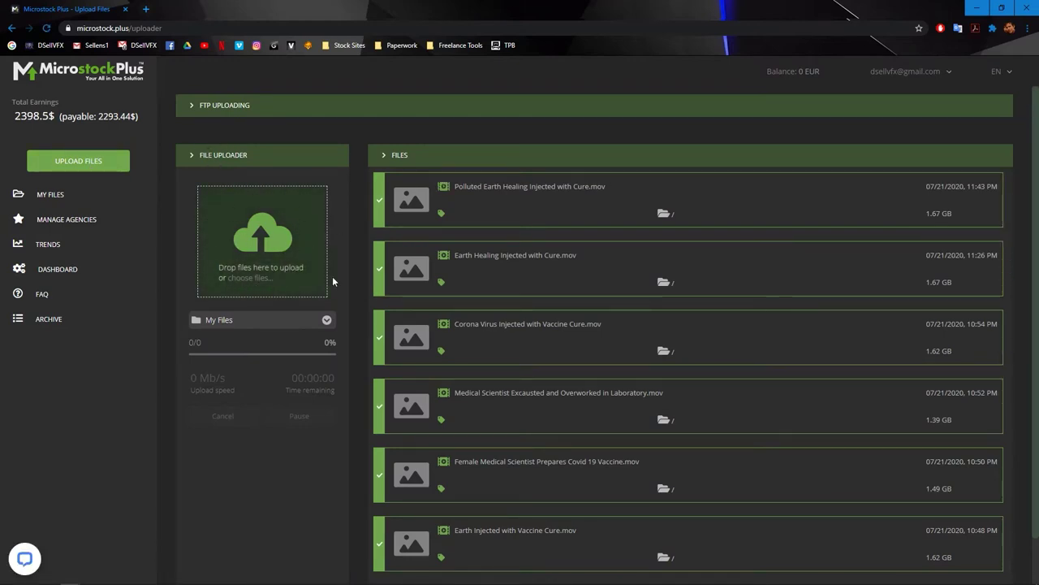
Step: Move the FileZilla window to mid-screen over the Upload Files page
left_click_drag(1038, 60, 733, 30)
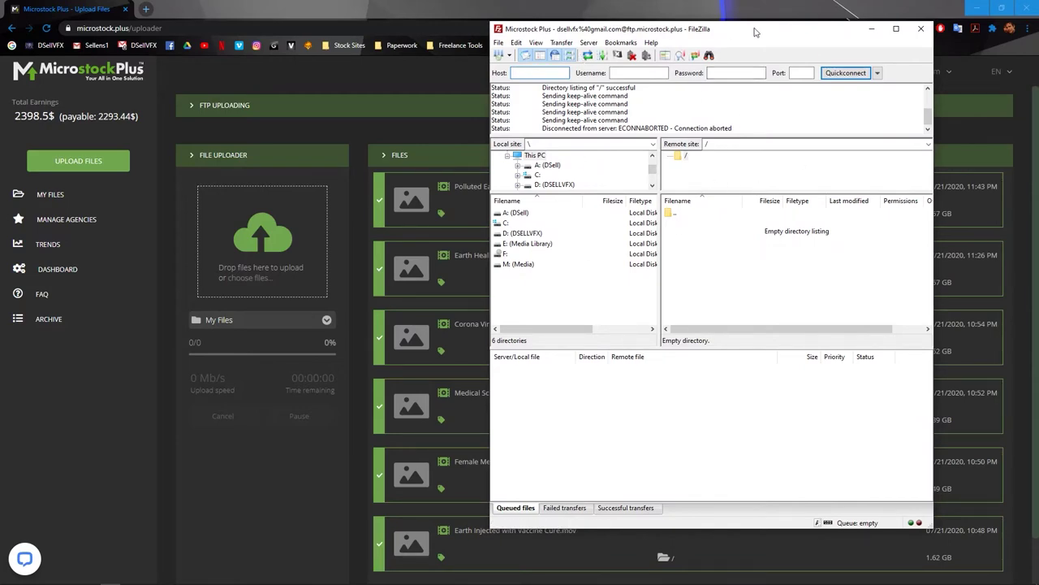
mouse_move(755, 32)
left_mouse_down()
mouse_move(765, 33)
mouse_move(741, 47)
left_mouse_up()
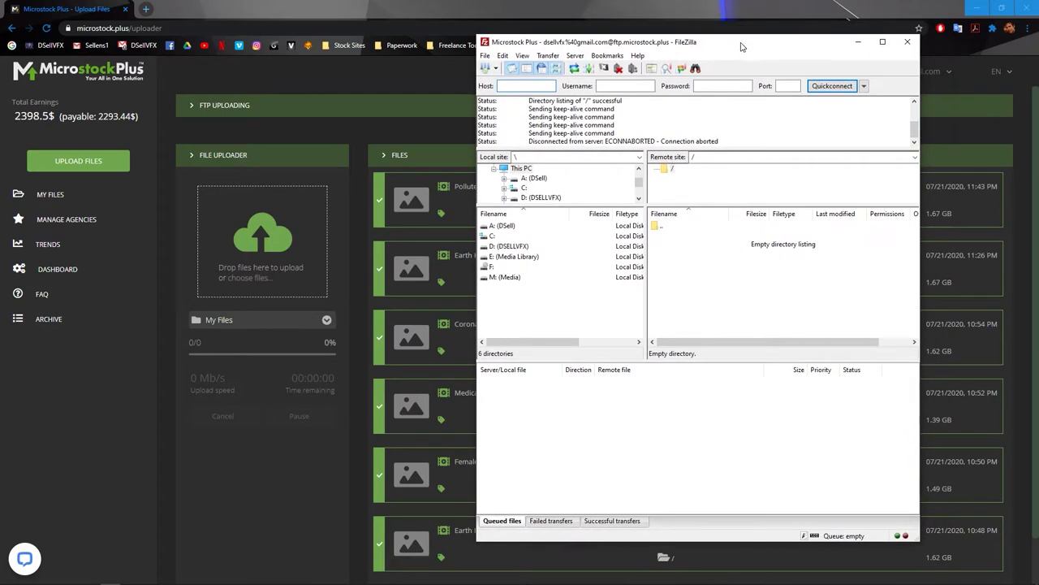
left_click(488, 70)
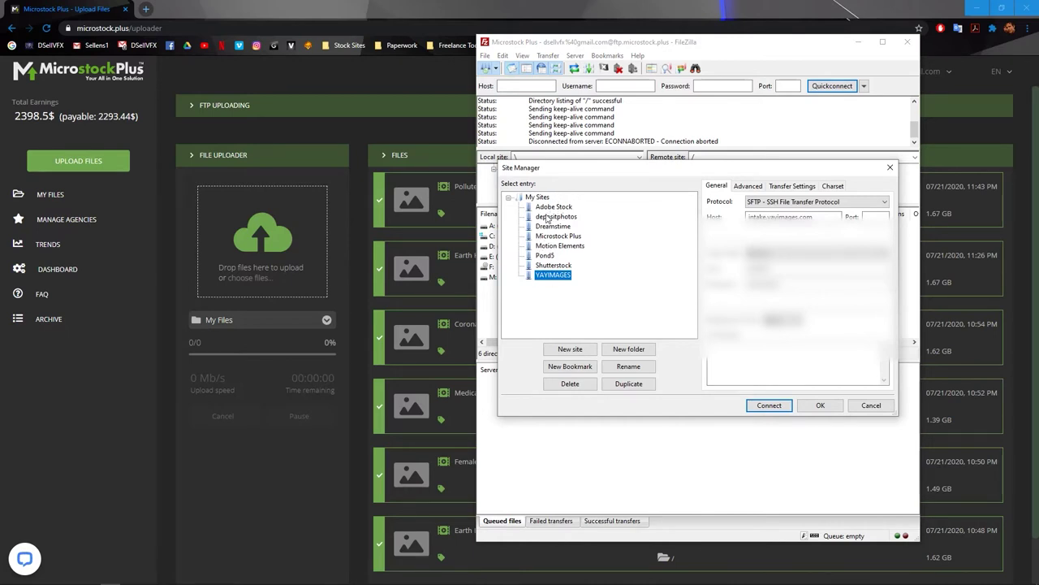
left_click(871, 406)
left_click(496, 69)
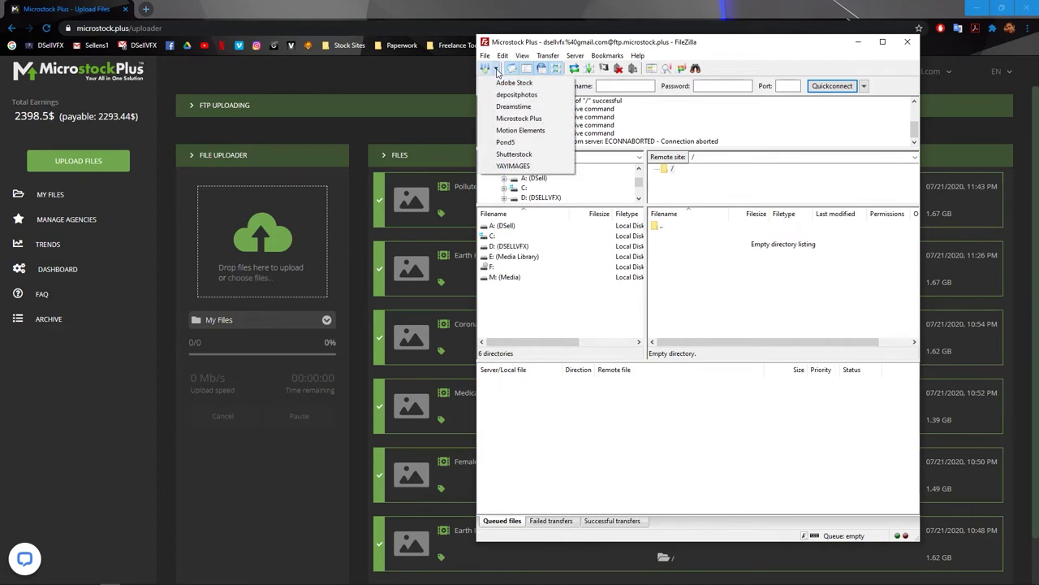
left_click(524, 119)
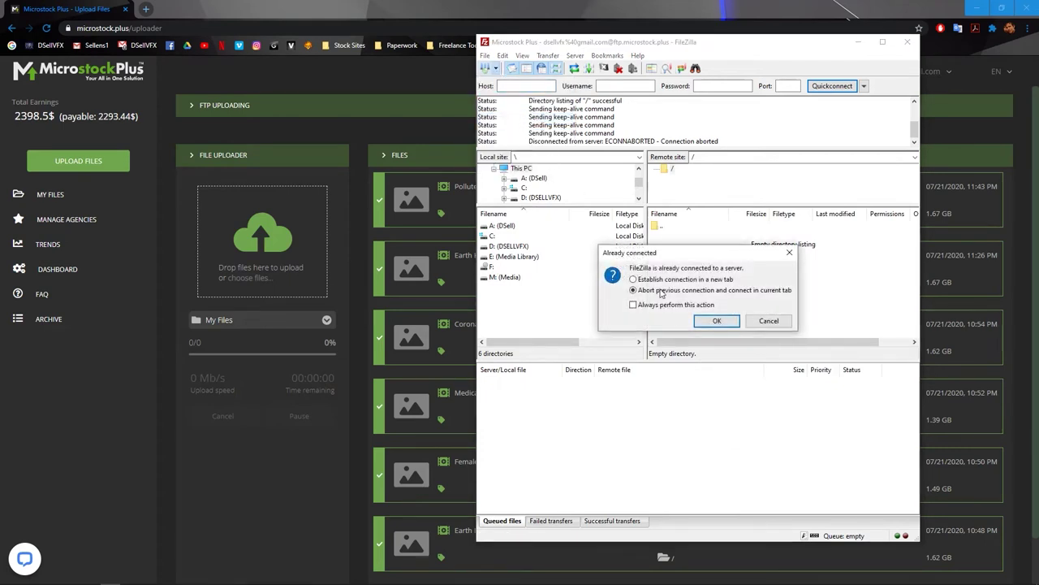
left_click(789, 252)
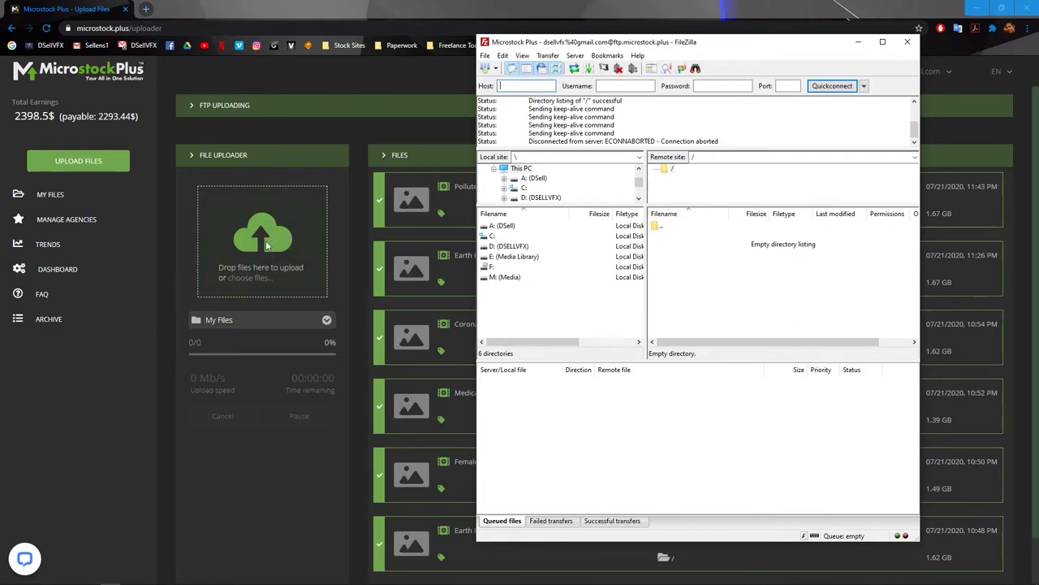
left_click(857, 42)
Step: Bring forward the Explorer window on the MOV clips folder and clear its file selection
key("alt+Tab")
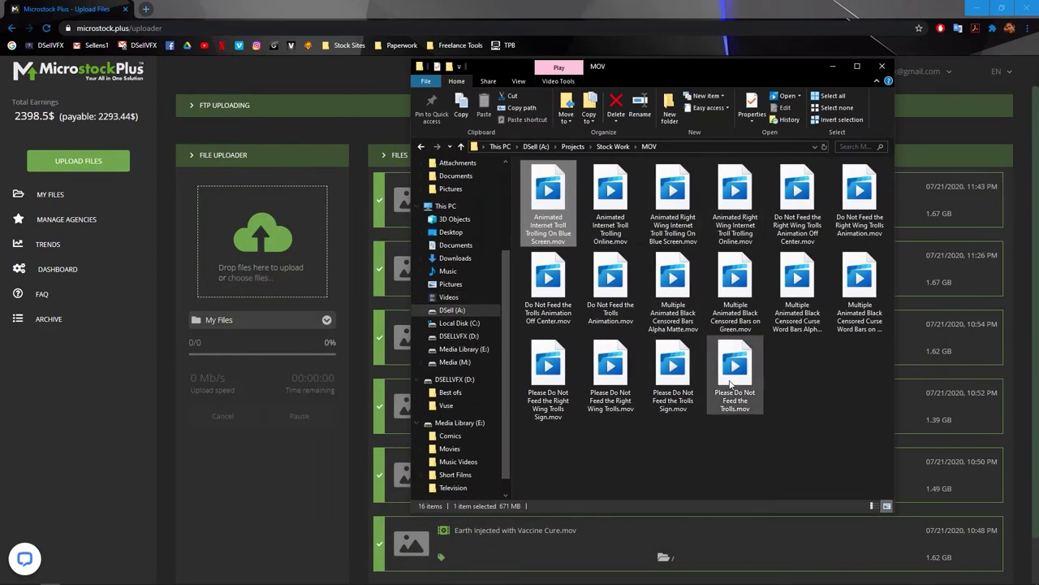
left_click(852, 430)
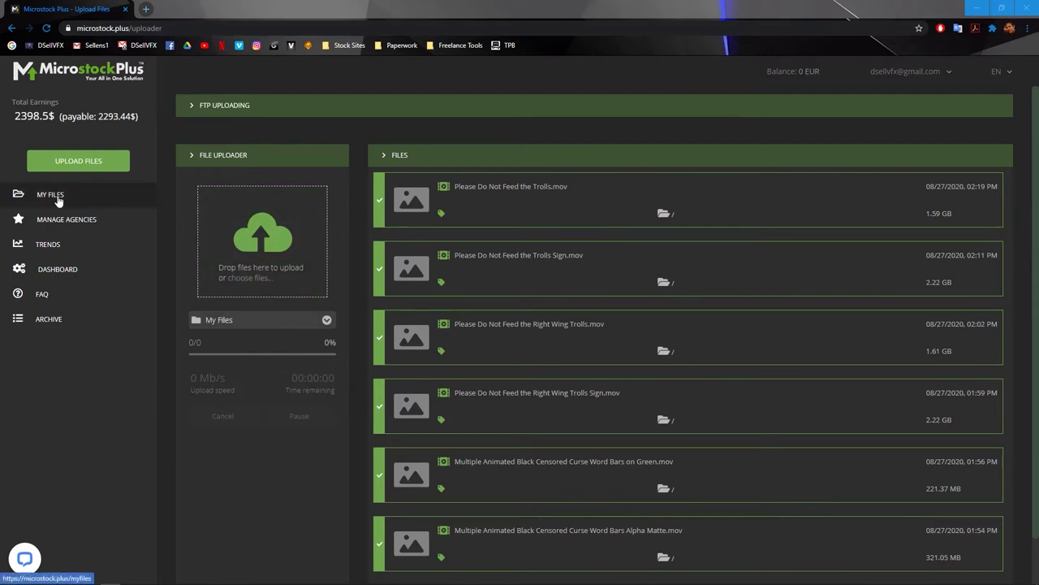
Step: Open My Files listing the 16 troll clips, then the first clip's metadata editor
left_click(51, 195)
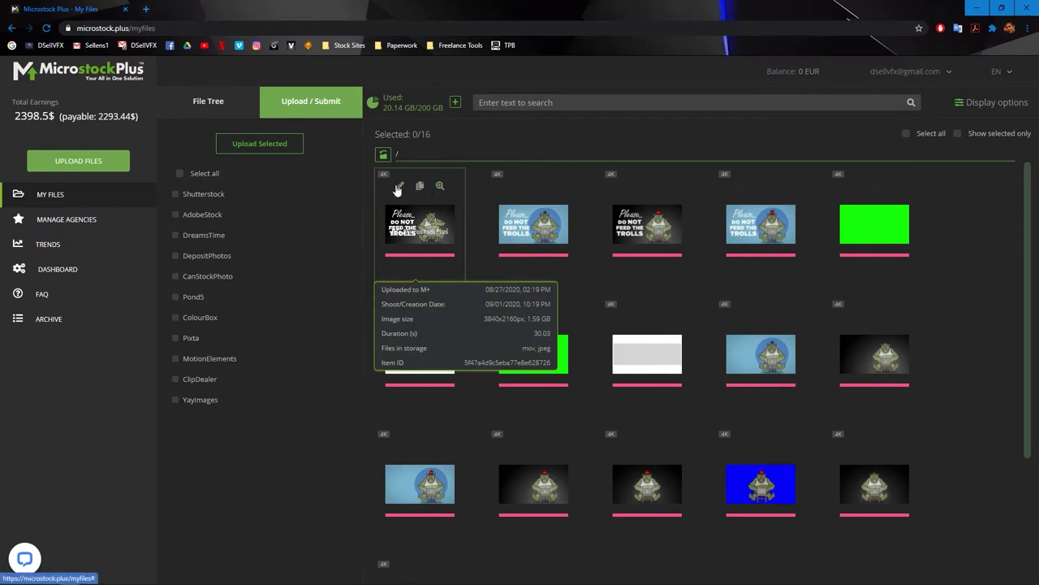
left_click(400, 189)
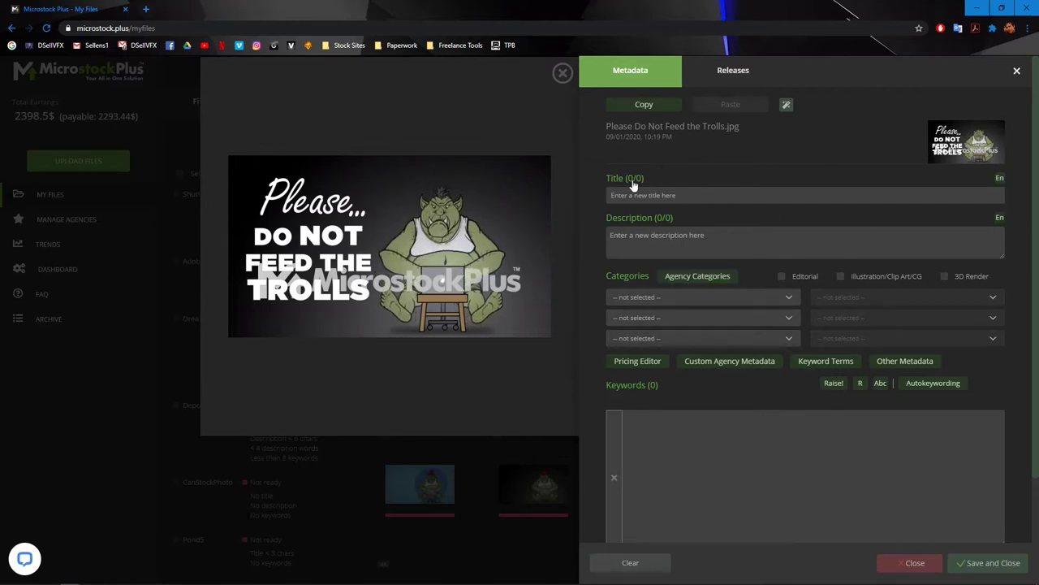
Step: Copy the clip's metadata from the Pricing Editor and float the SF Breakdown spreadsheet over the page
left_click(639, 362)
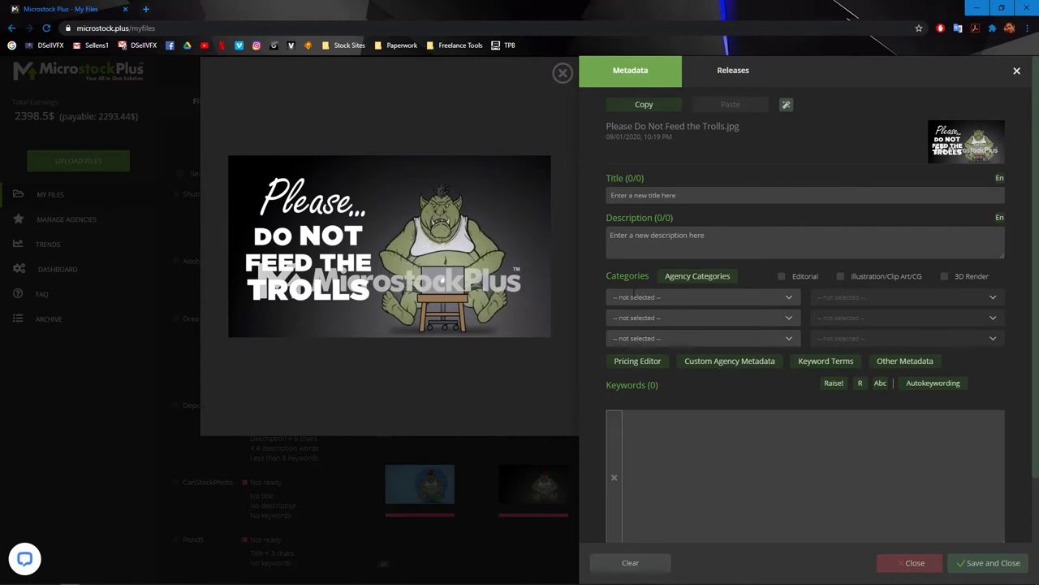
left_click(657, 107)
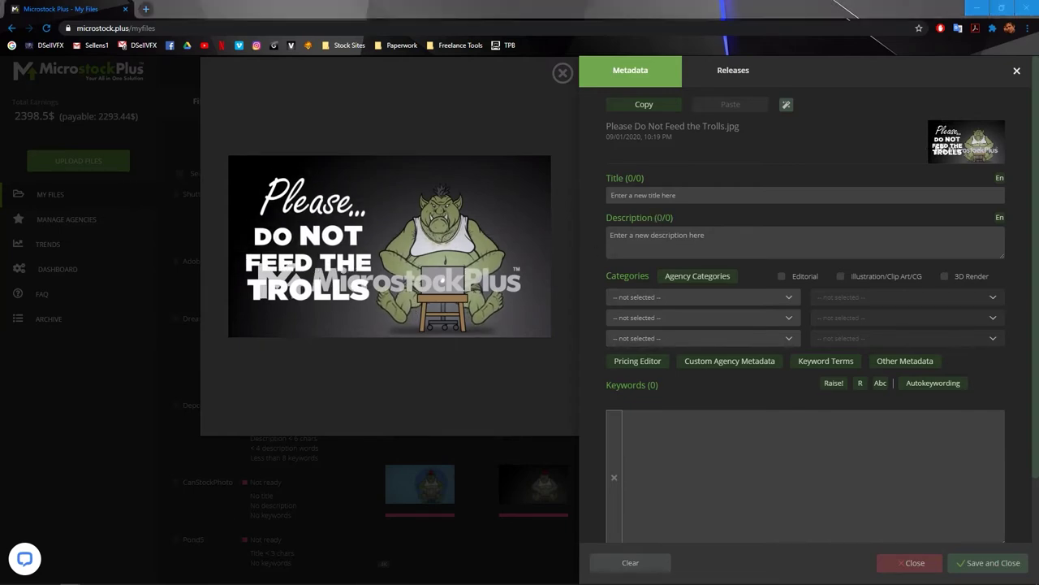
key("alt+Tab")
mouse_move(893, 18)
left_mouse_down()
mouse_move(877, 18)
mouse_move(906, 18)
left_mouse_up()
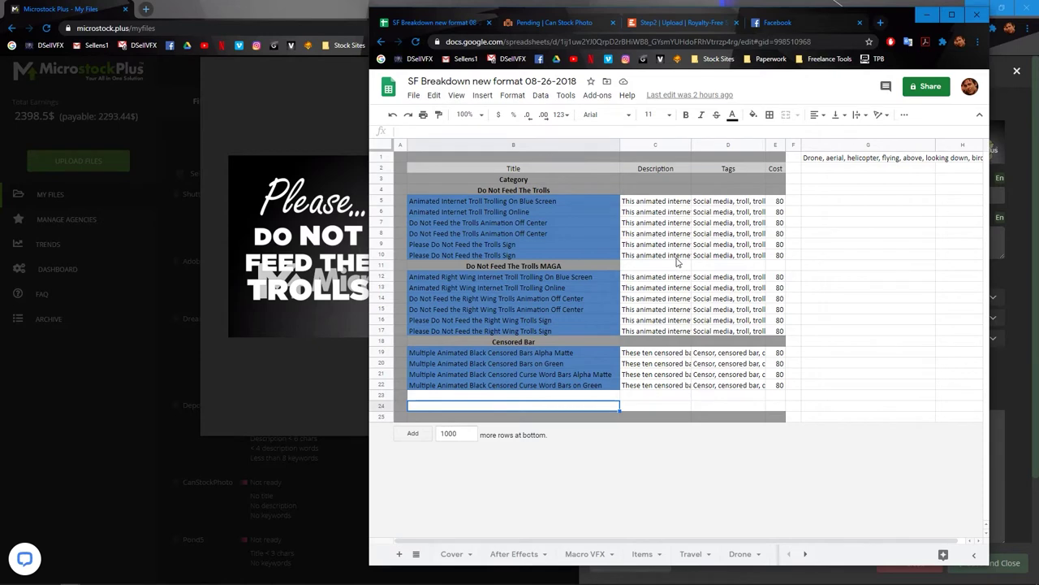
Step: Return to the metadata editor and choose a third category for the clip
key("alt+Tab")
left_click(702, 315)
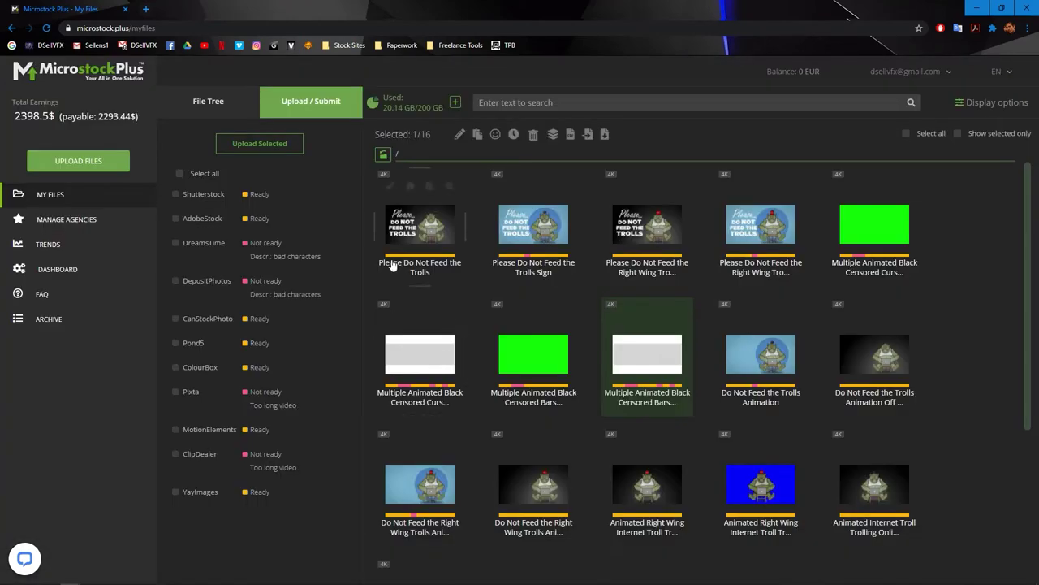
Step: Review clip agency statuses, then open Censored Curse Word Bars on Green's metadata via its bad-characters warning
mouse_move(395, 261)
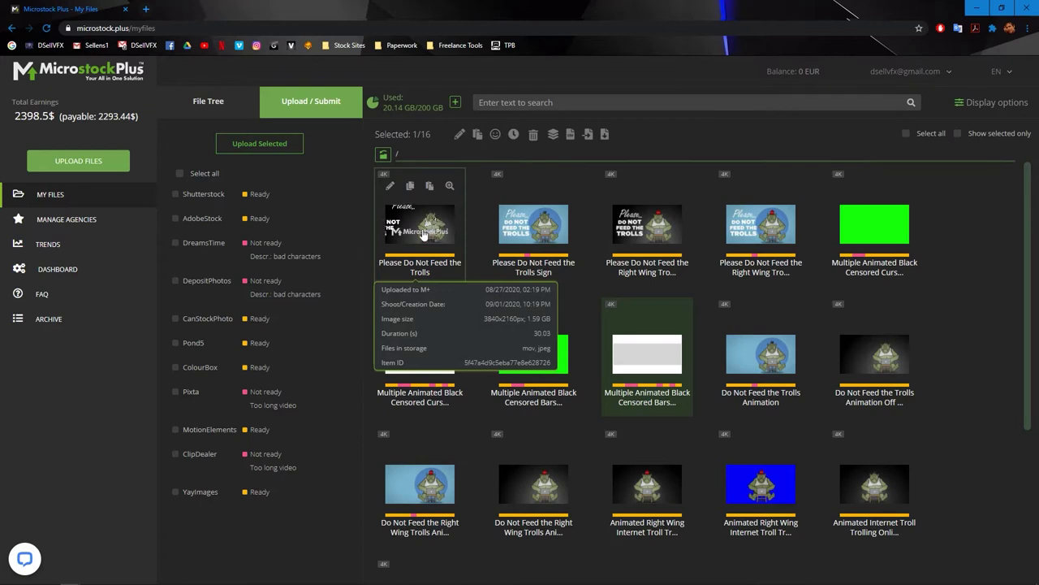
left_click(257, 194)
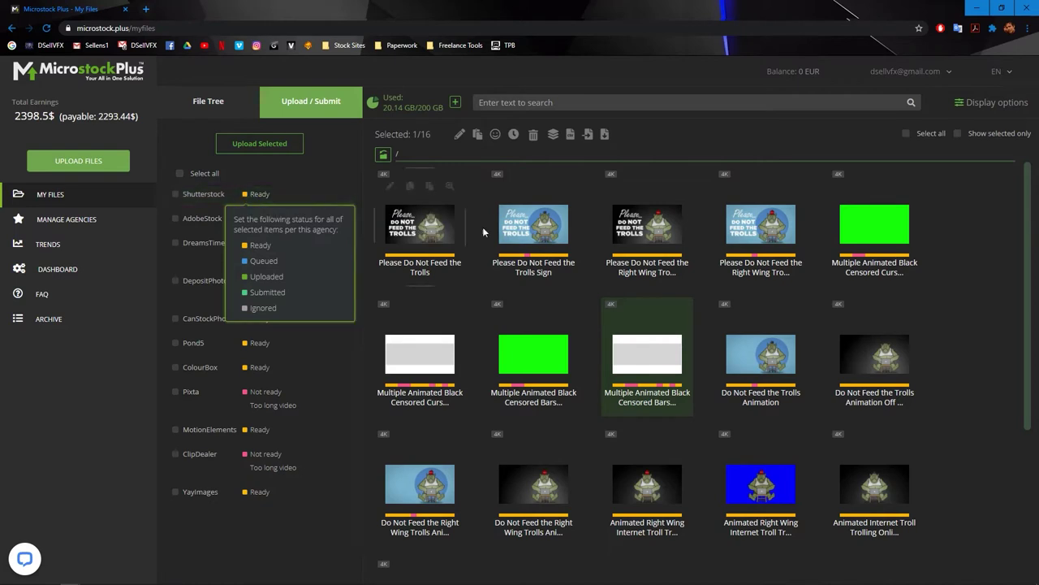
mouse_move(525, 259)
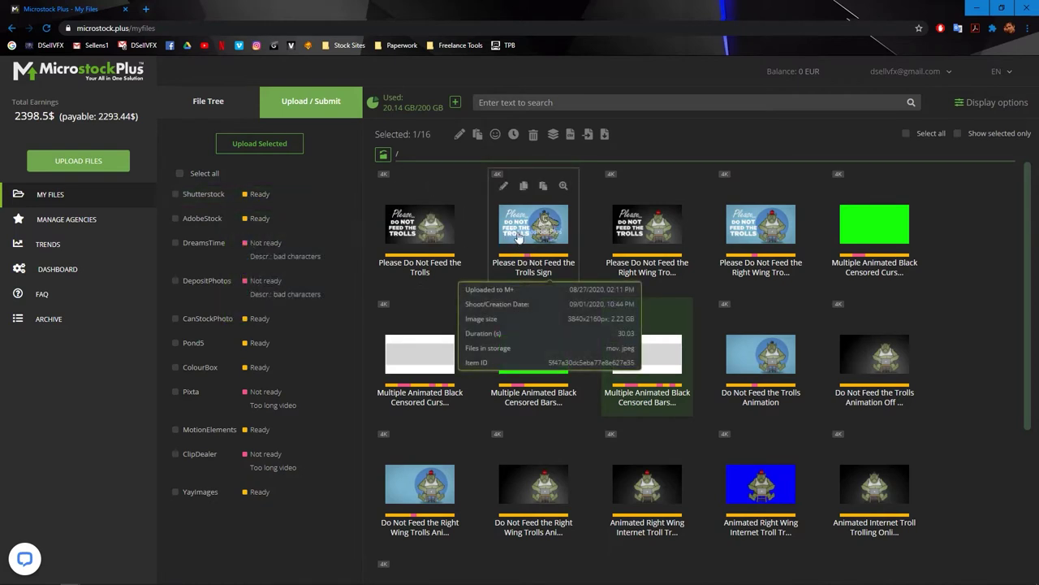
left_click(519, 237)
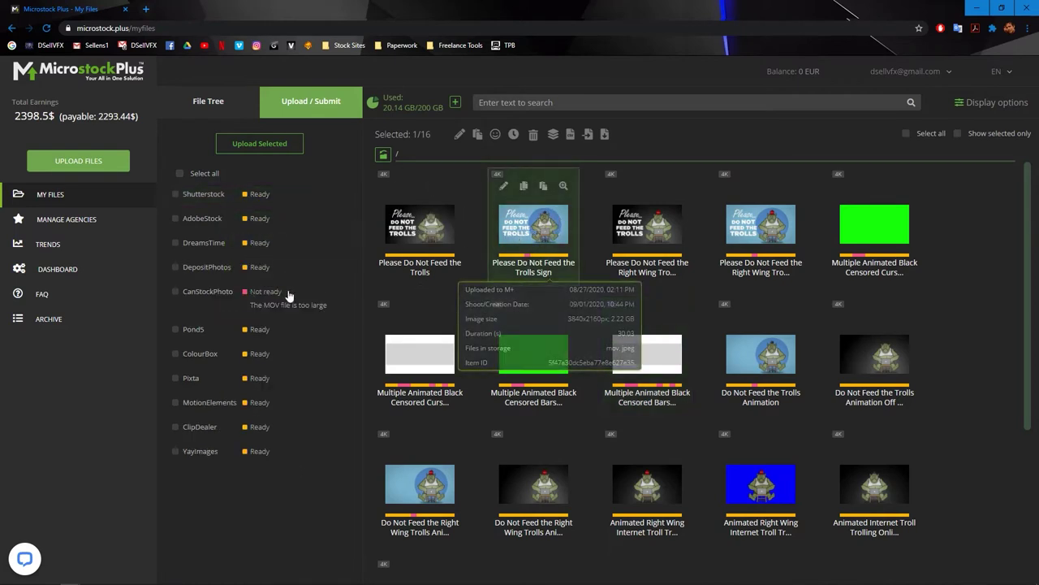
mouse_move(267, 313)
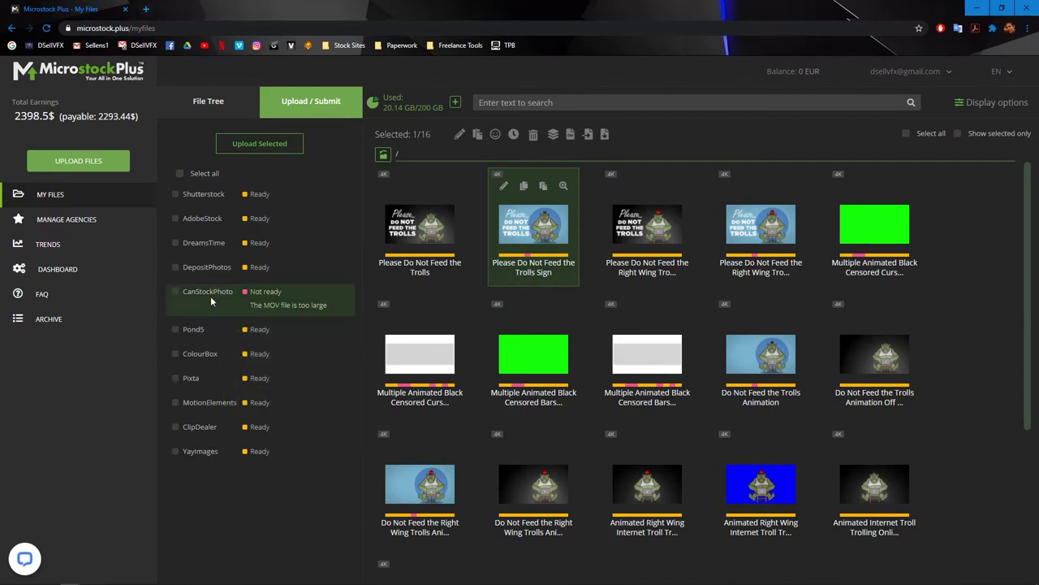
mouse_move(525, 199)
mouse_move(750, 235)
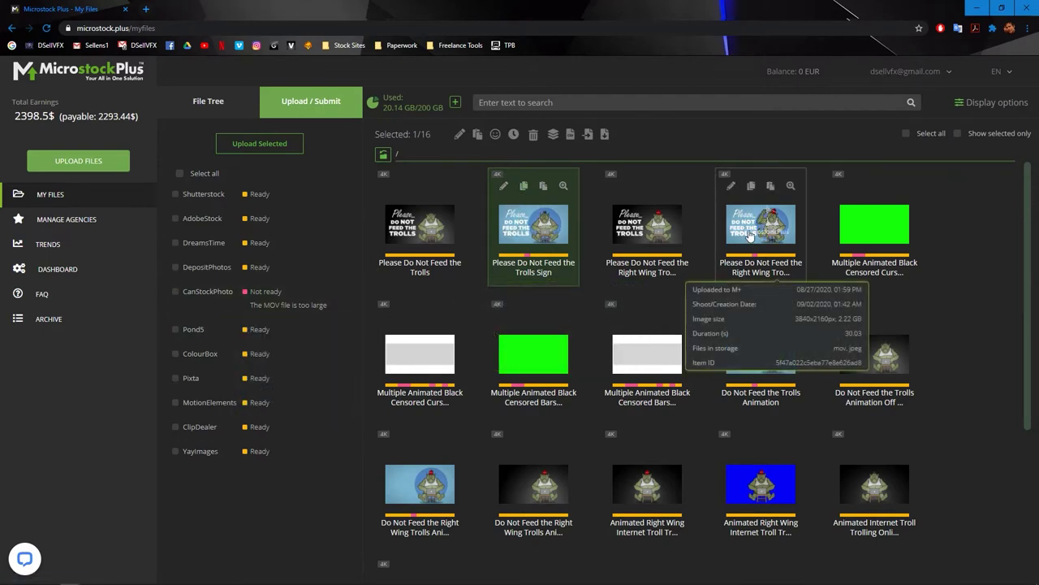
left_click(750, 236)
mouse_move(279, 263)
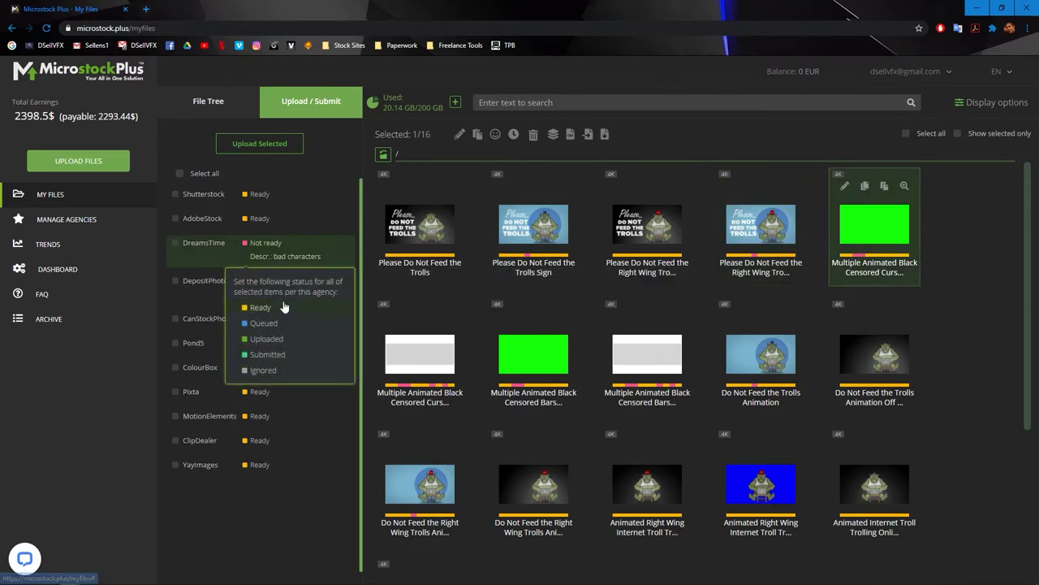
left_click(279, 256)
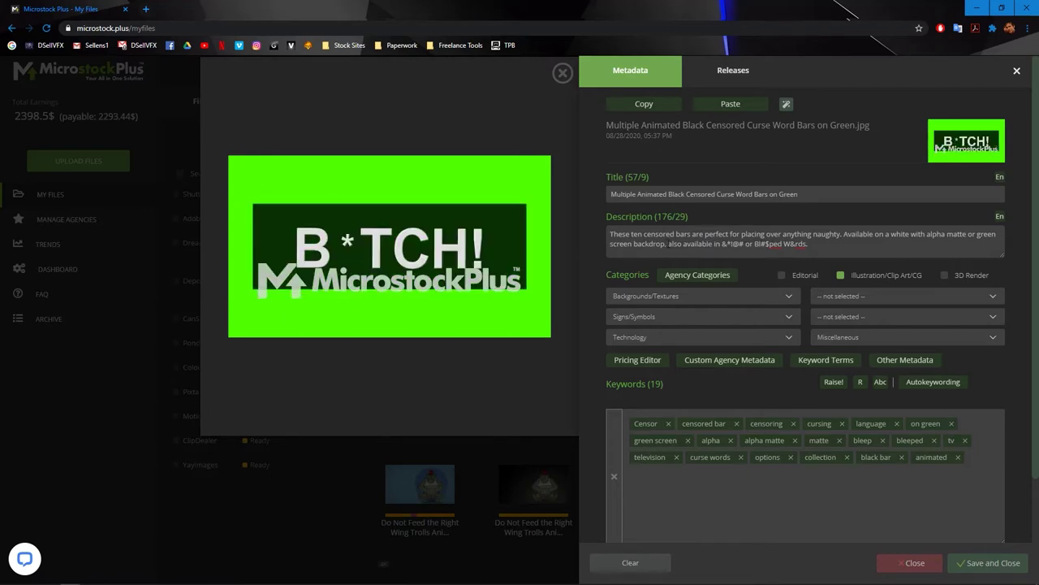
Step: Delete the special-character 'also available in…' phrase from the description and save the metadata
double_click(675, 244)
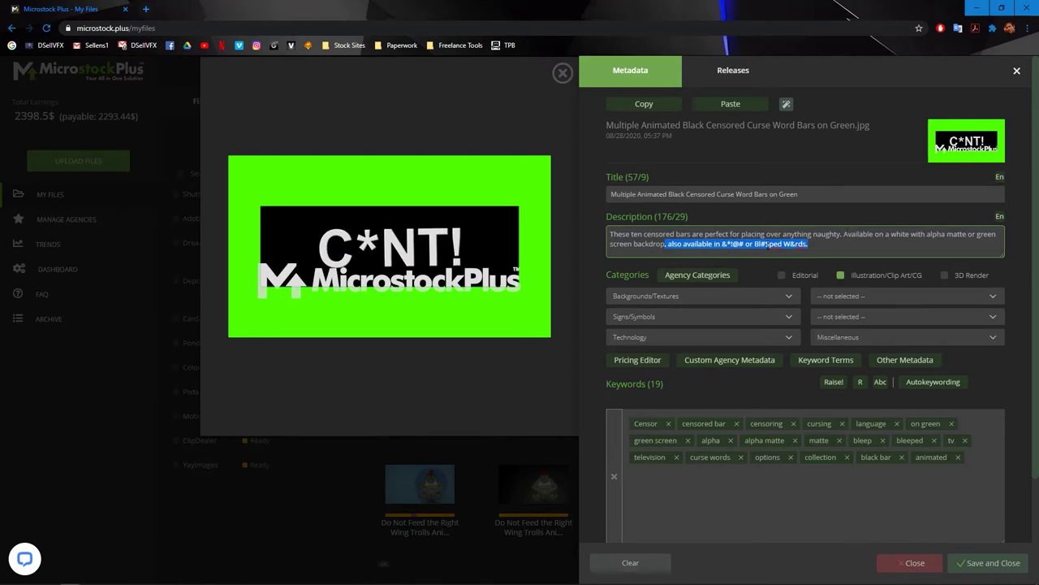
key("BackSpace")
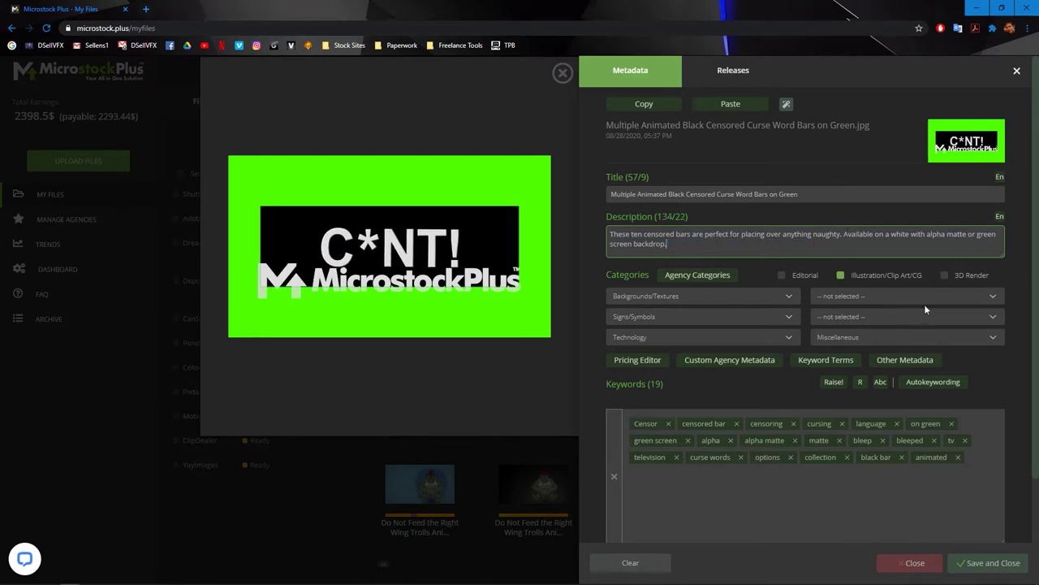
left_click(986, 563)
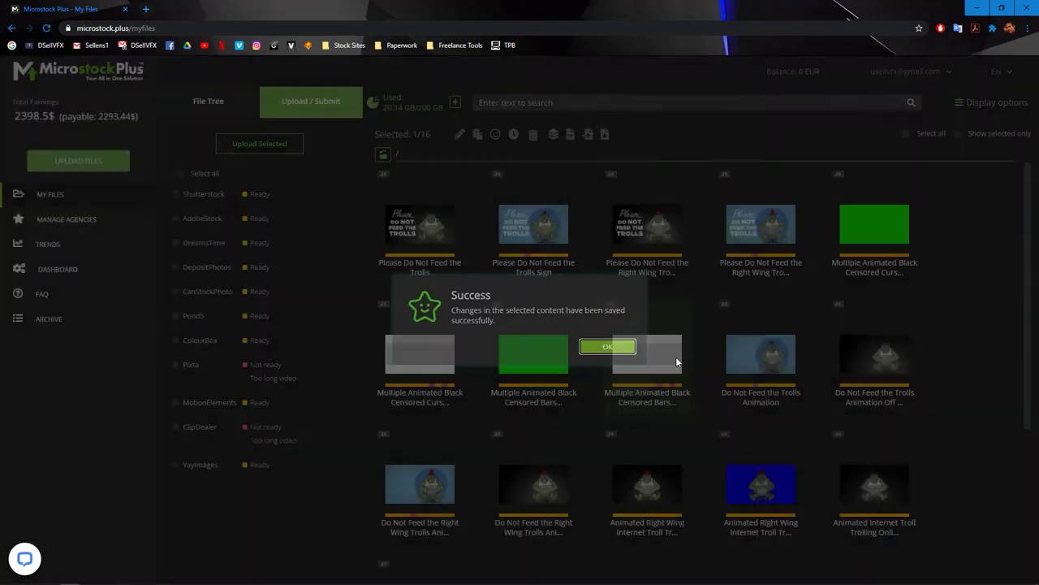
left_click(625, 348)
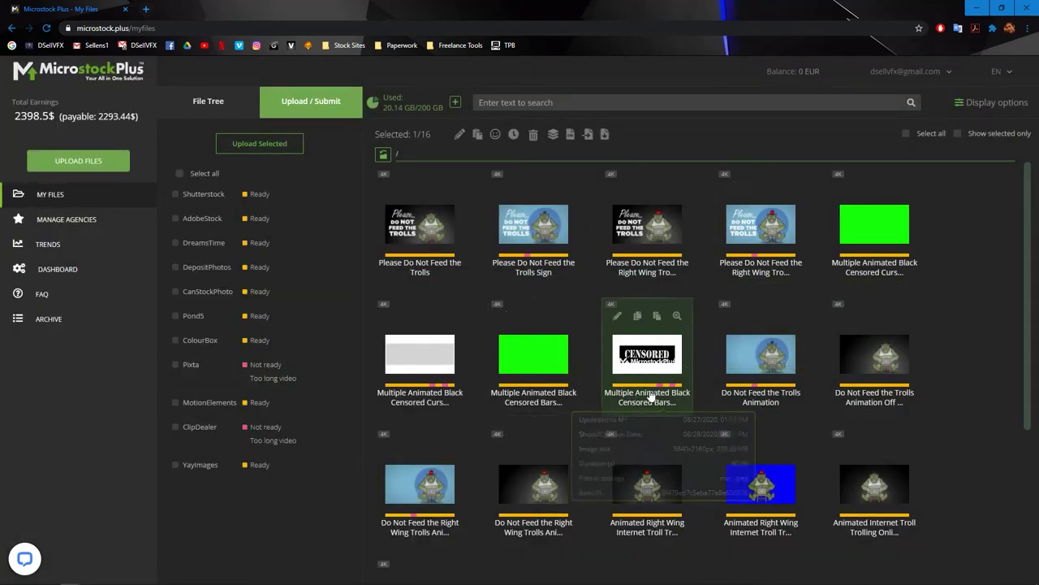
left_click(268, 375)
left_click(274, 552)
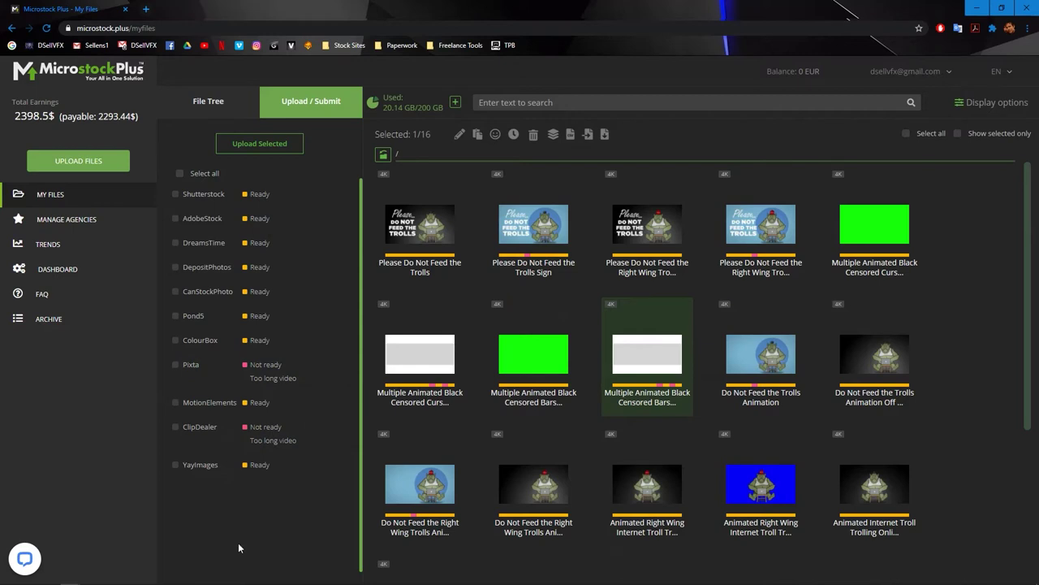
mouse_move(625, 366)
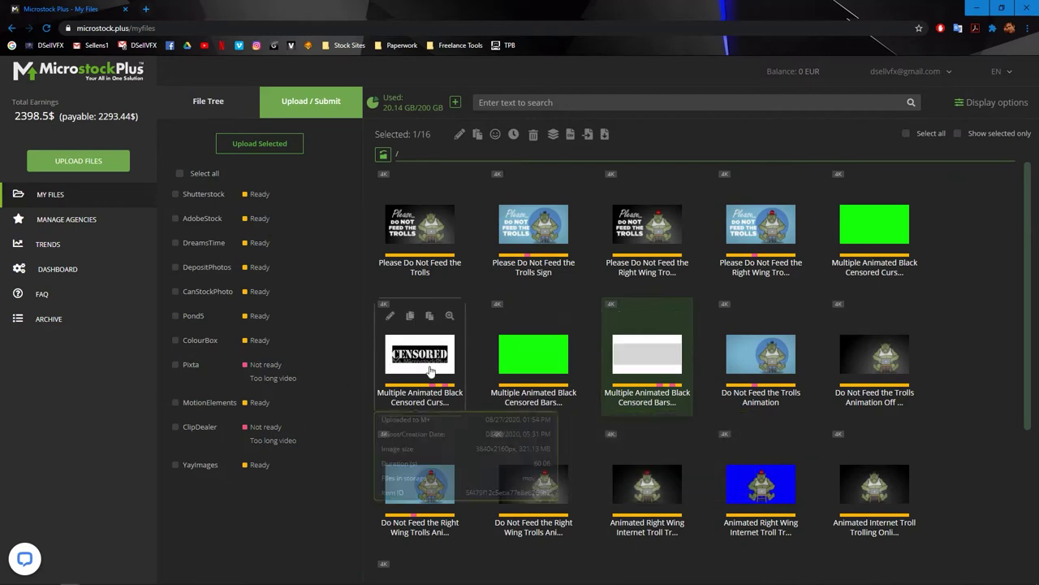
mouse_move(515, 372)
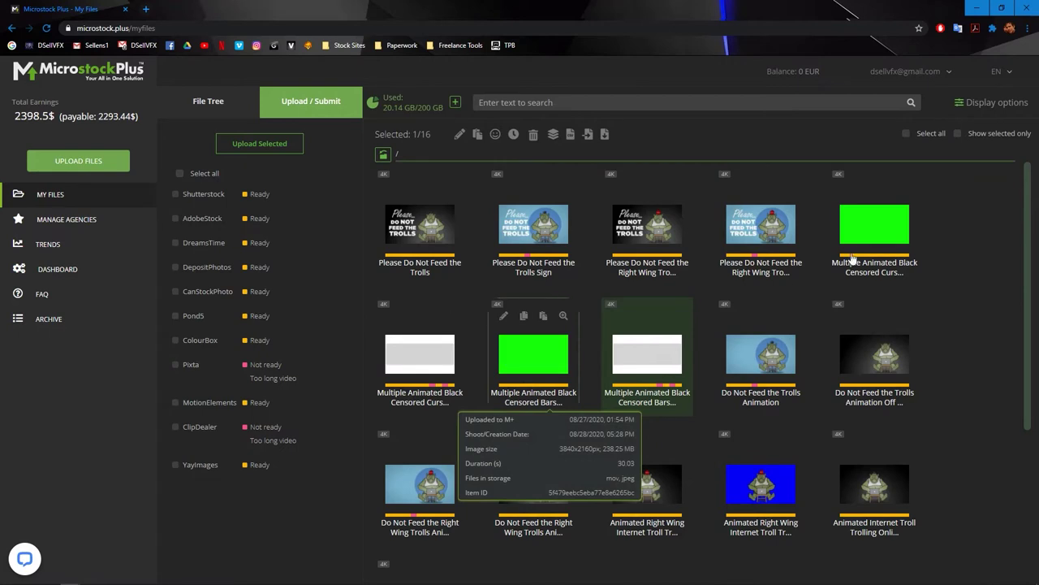
mouse_move(424, 379)
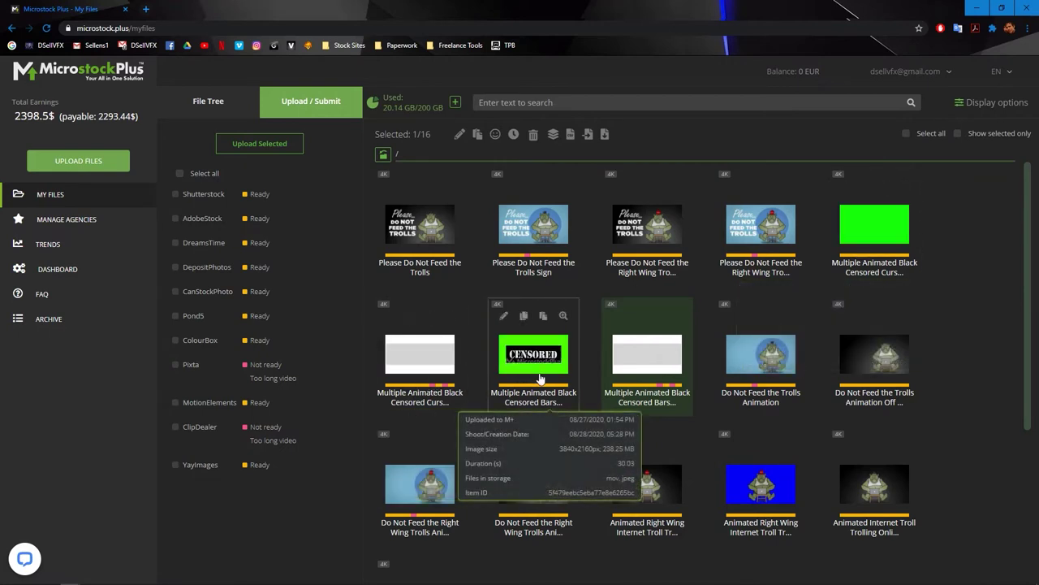
mouse_move(392, 367)
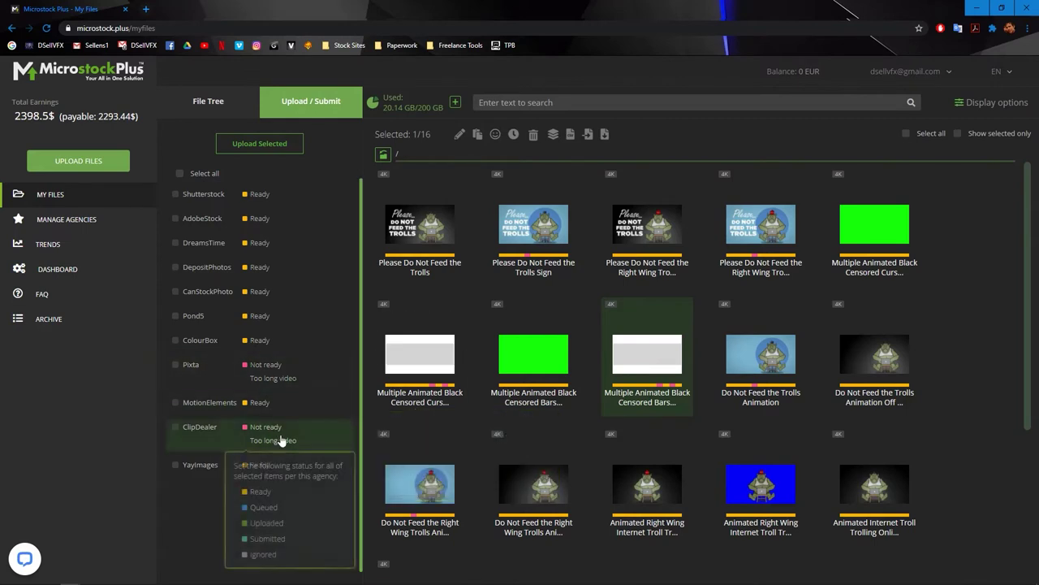
mouse_move(264, 436)
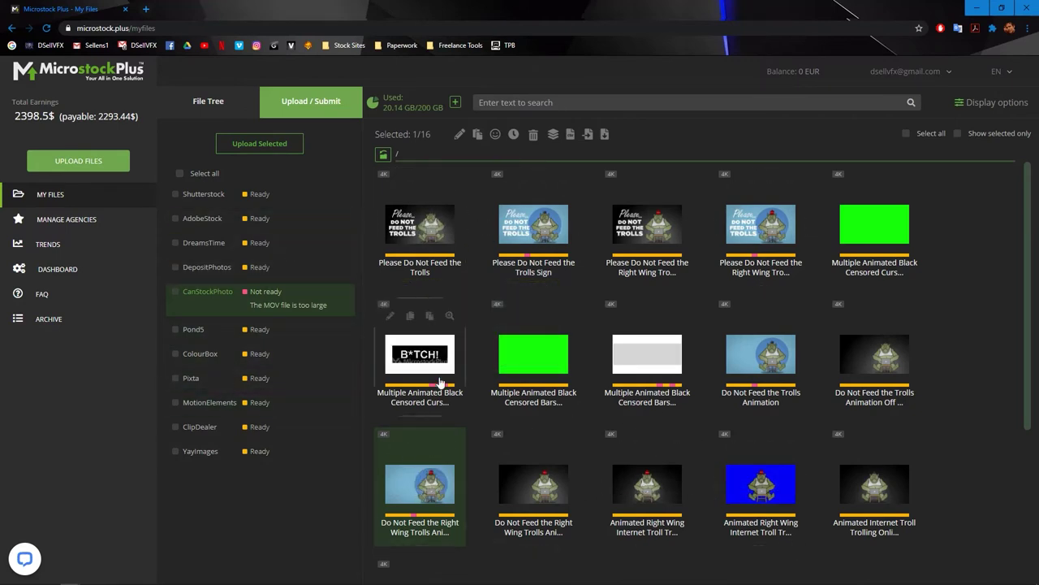
left_click(435, 361)
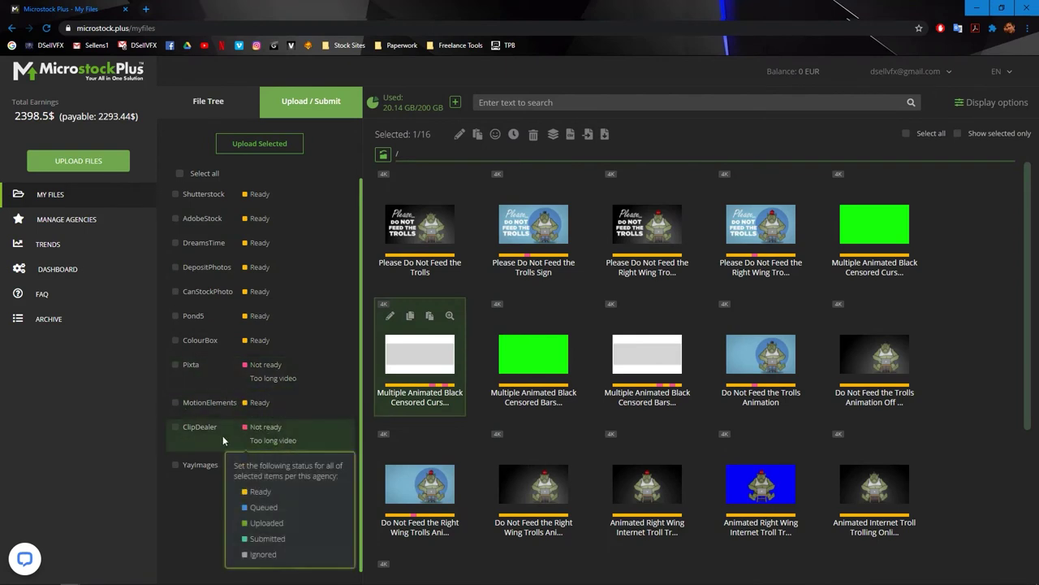
Step: Tick DreamsTime, select 15 of the 16 clips, and tick AdobeStock as an upload target
key("Down")
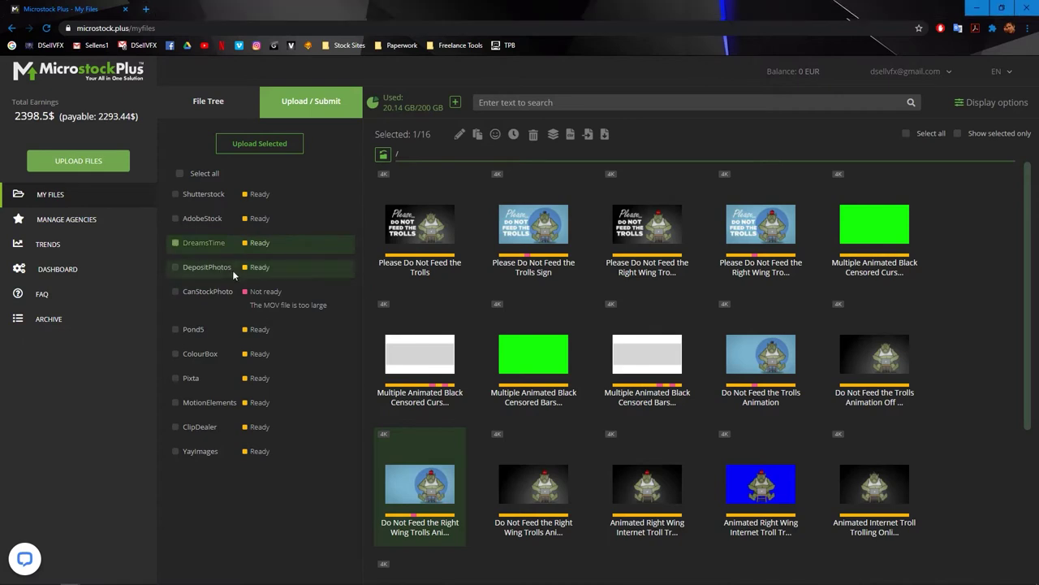
left_click(175, 243)
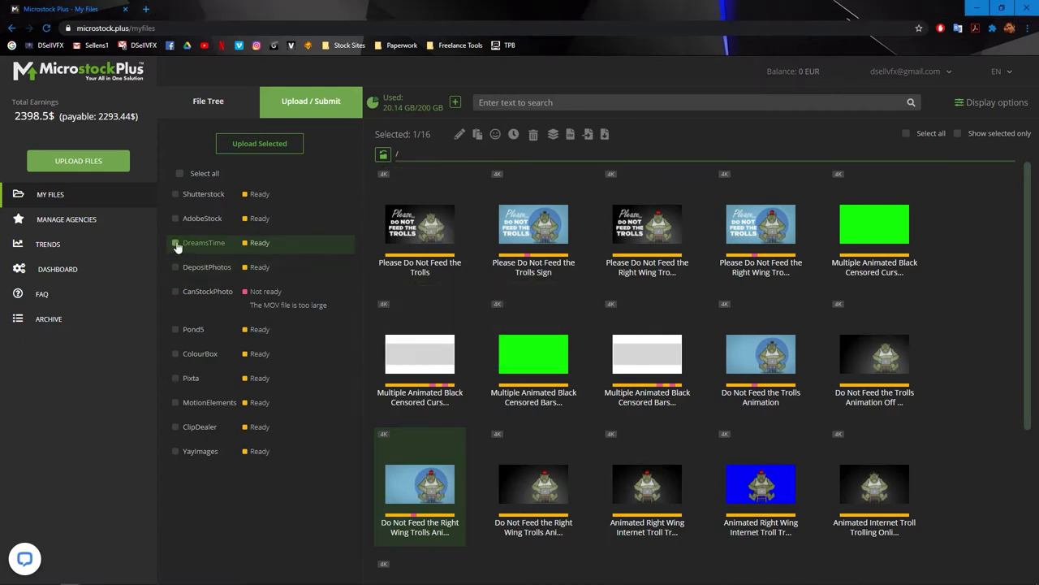
left_click(418, 239)
left_click(867, 491, "shift")
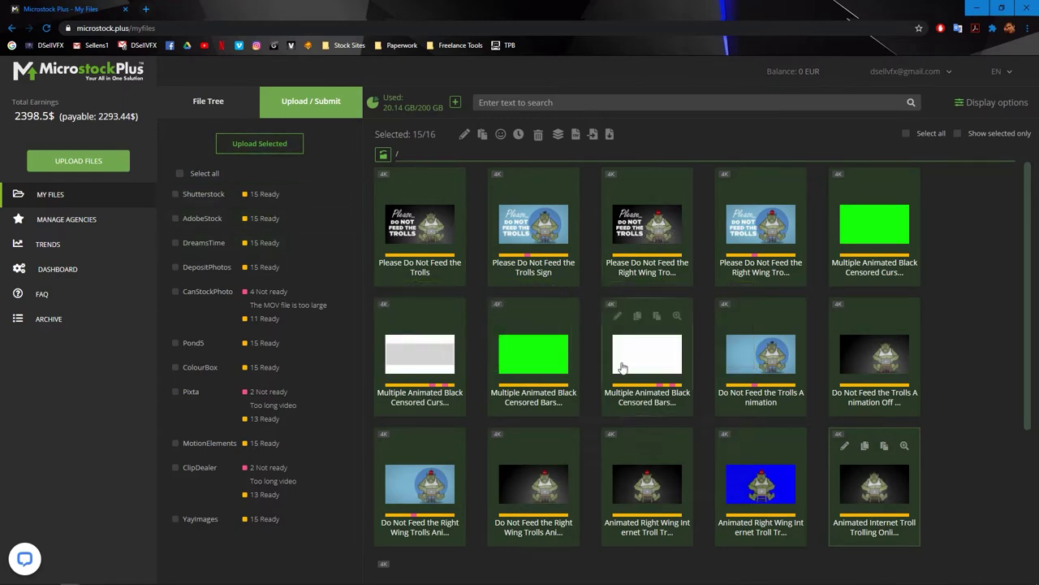
left_click(176, 219)
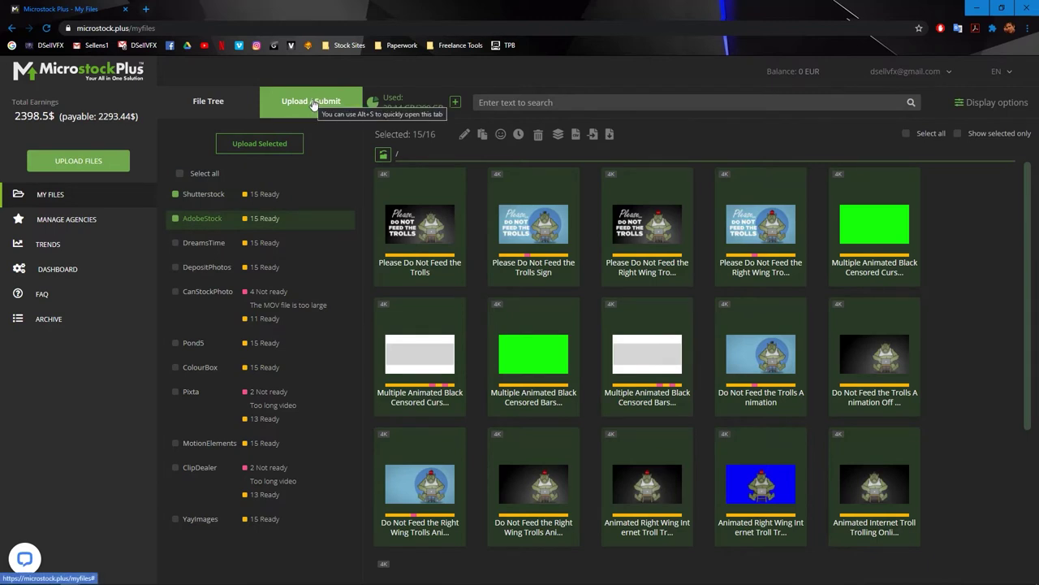
Step: Tick every agency and confirm uploading the selected clips so they are queued
left_click(180, 175)
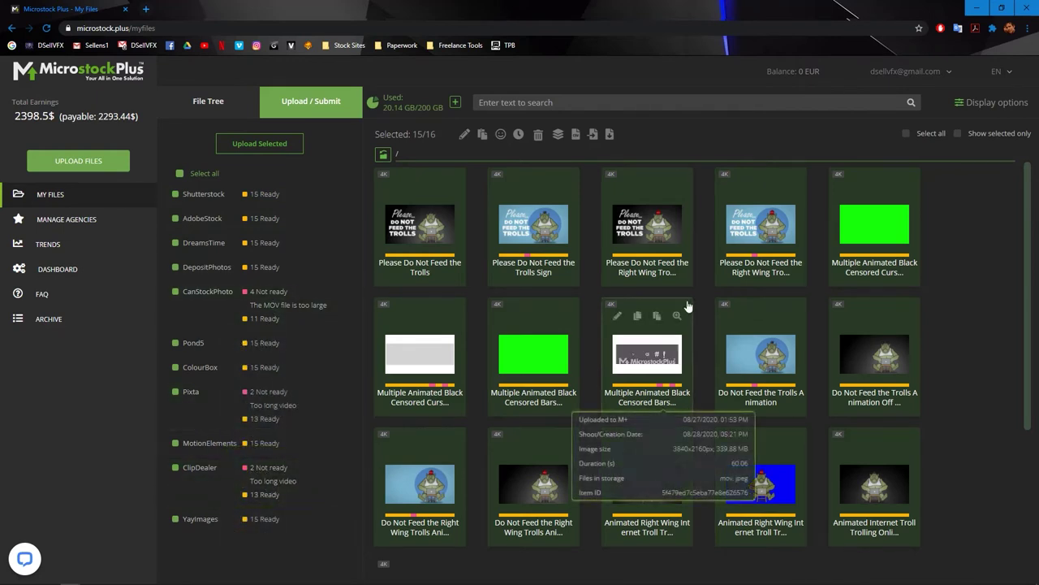
left_click(249, 146)
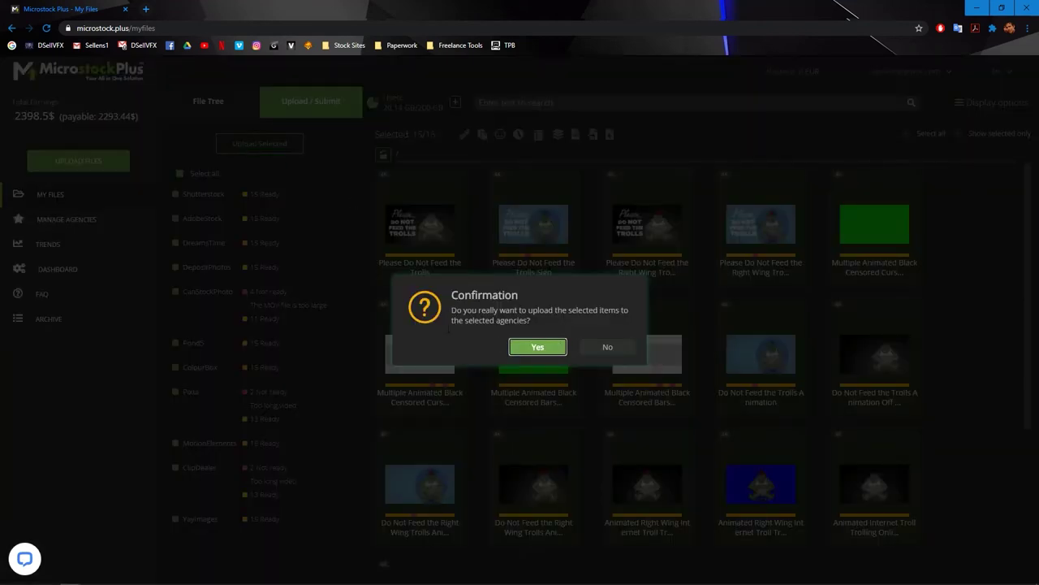
left_click(537, 349)
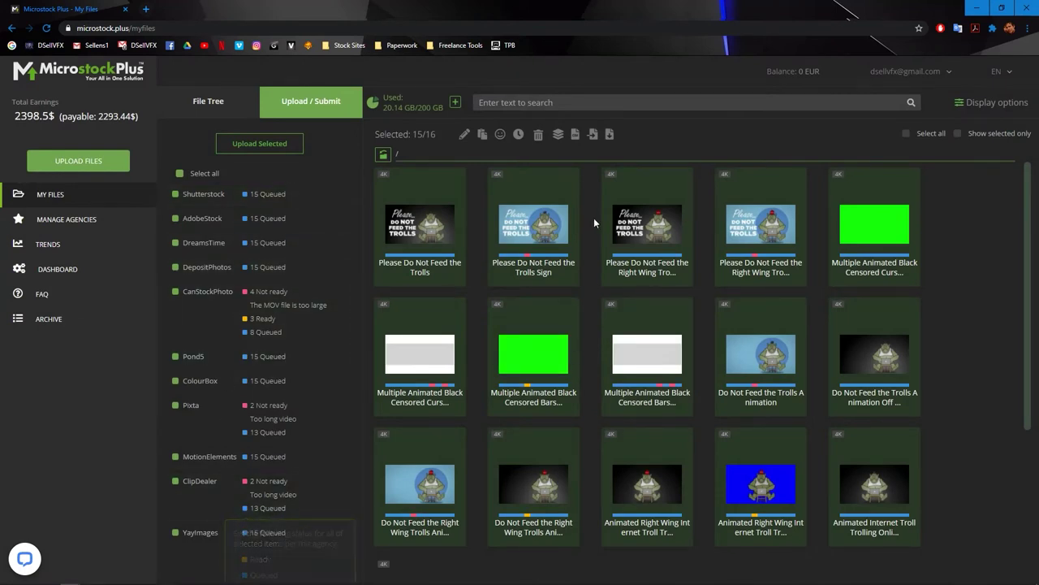
Step: Check Shutterstock's status options for the queued clips, then open the Stock Sites bookmark folder
left_click(257, 197)
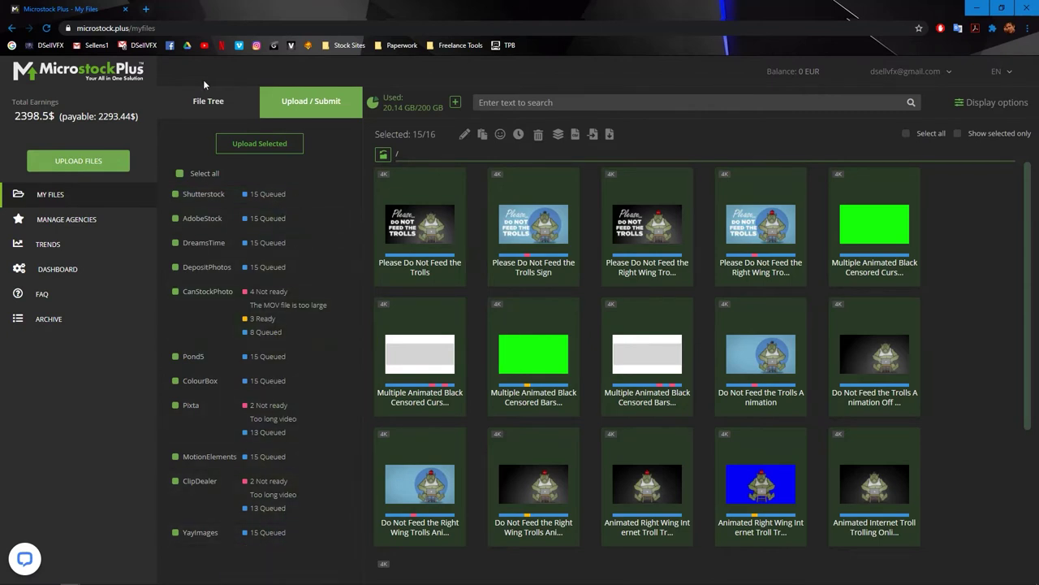
left_click(356, 46)
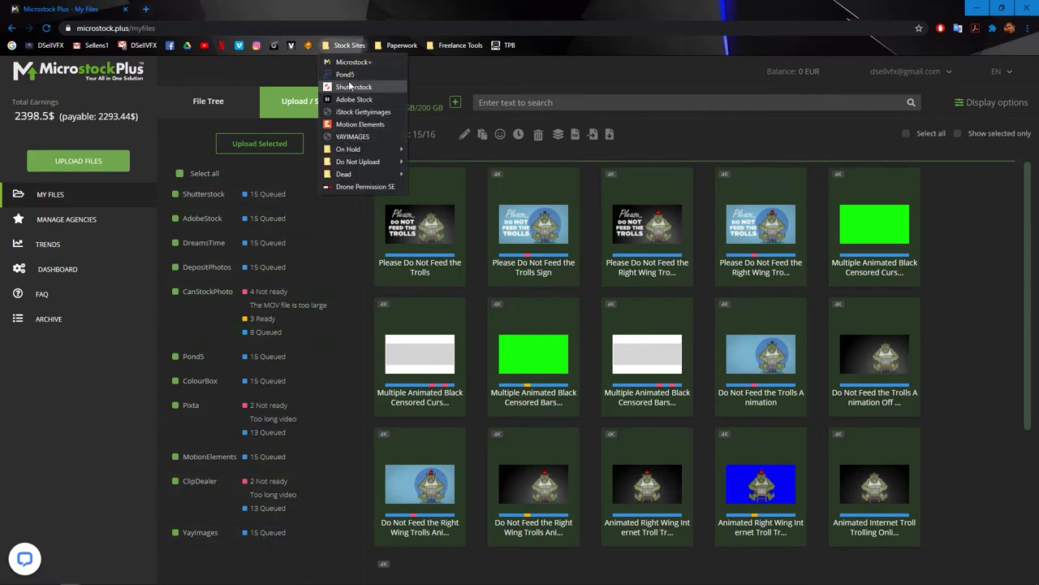
Step: Dismiss the bookmark list, inspect the clip cards while the first uploads run, then reopen Stock Sites
mouse_move(397, 45)
left_click(396, 22)
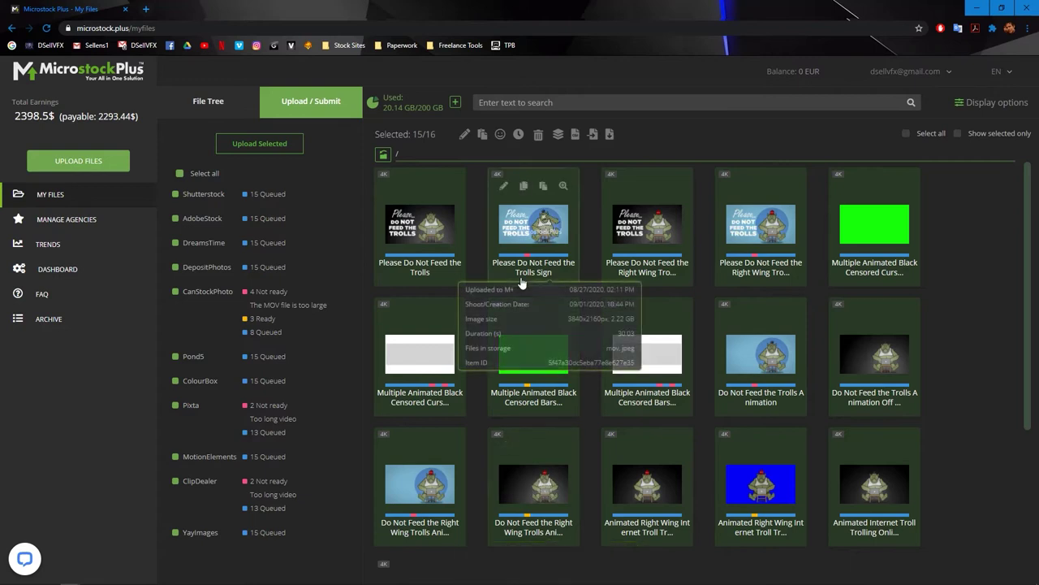
mouse_move(412, 362)
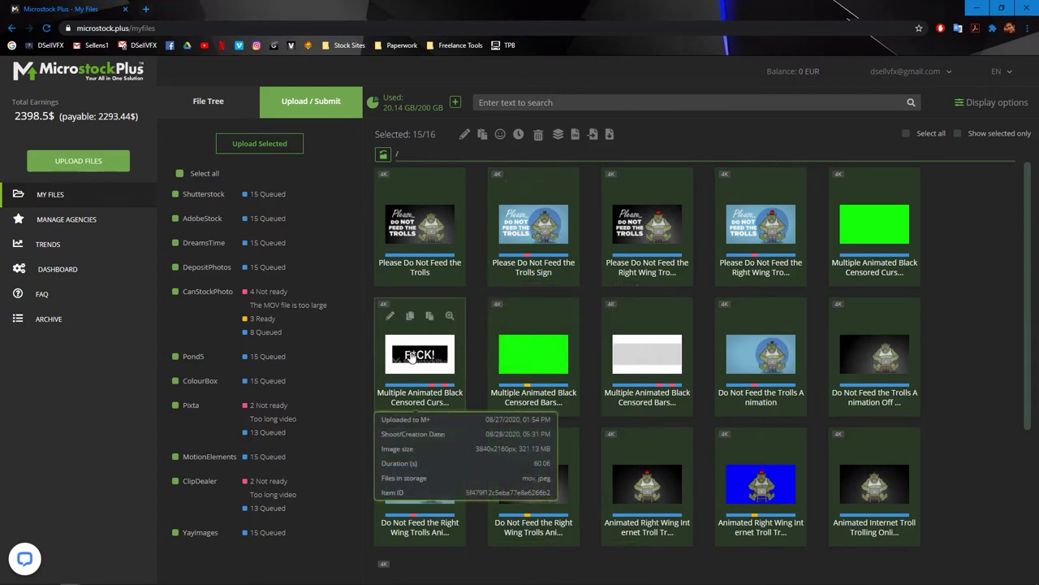
mouse_move(505, 246)
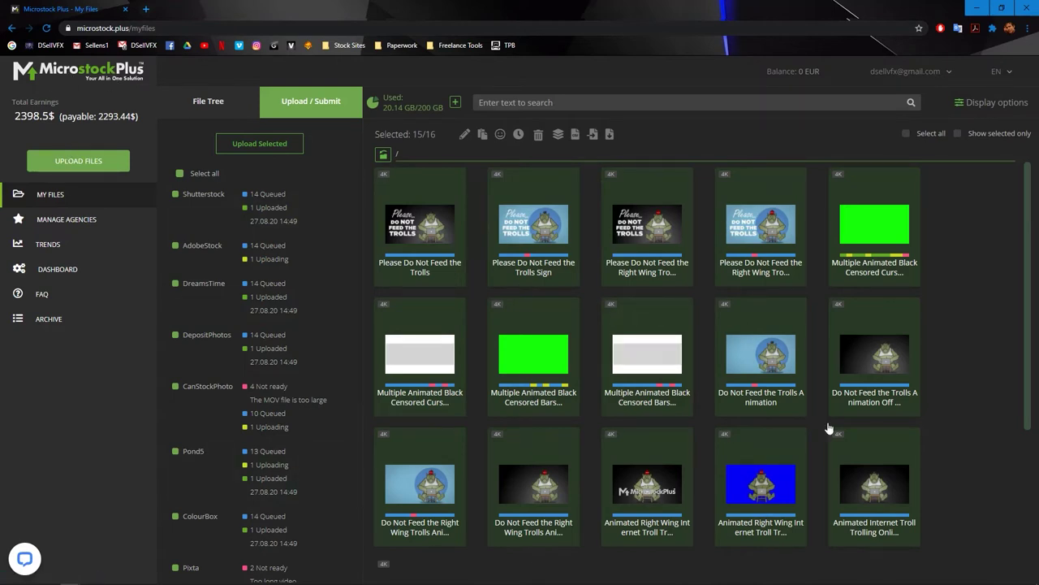
mouse_move(651, 284)
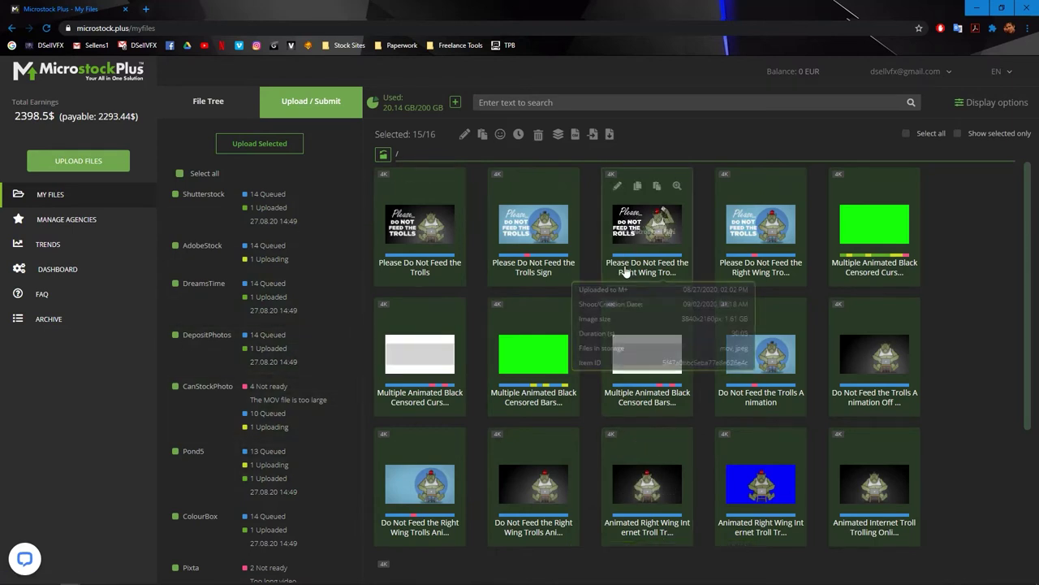
left_click(349, 45)
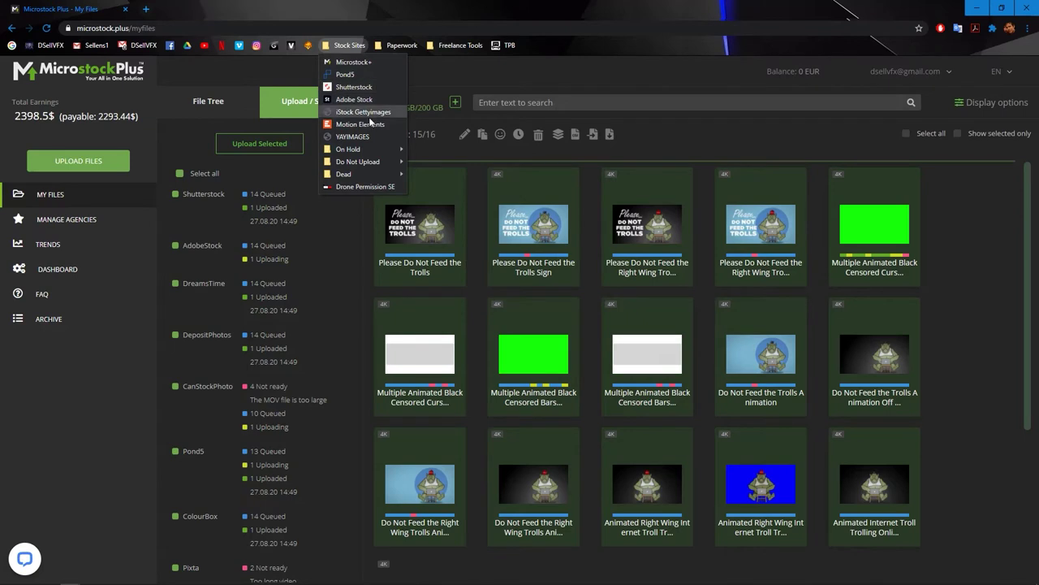
Step: Close the bookmarks and scroll the agency list to review upload progress, including YayImages' failed logins
left_click(638, 10)
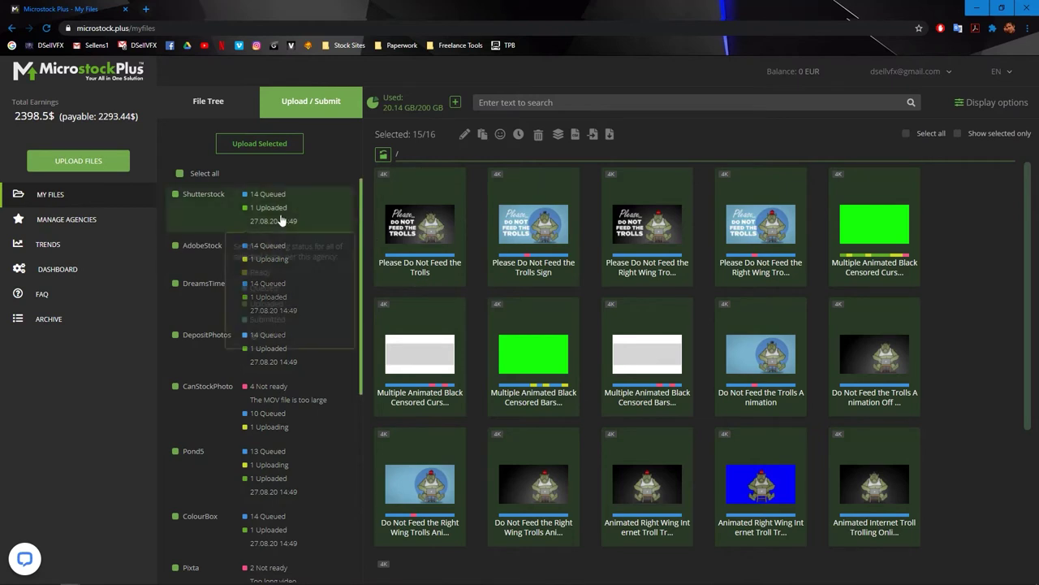
mouse_move(268, 423)
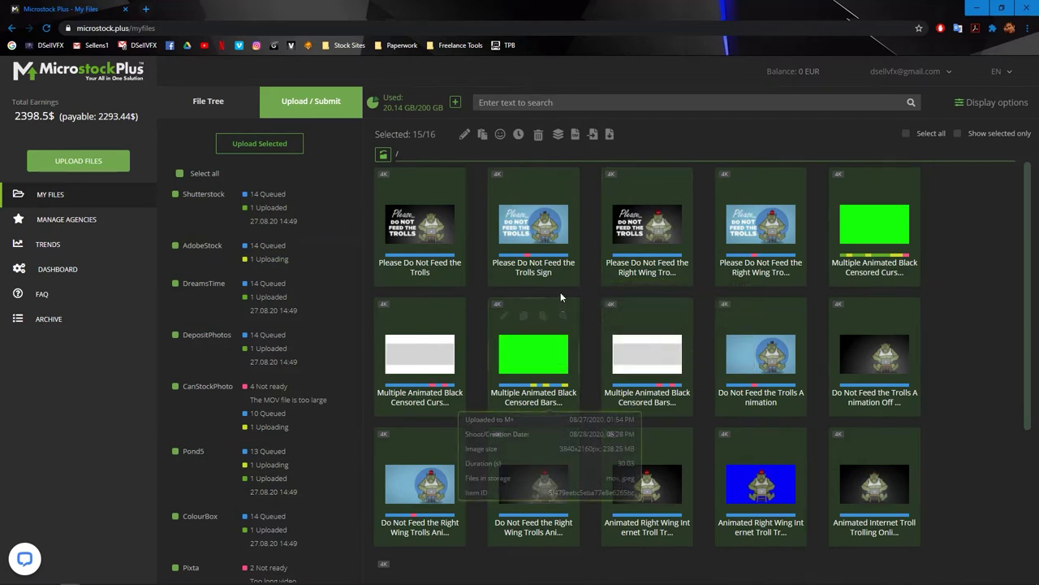
mouse_move(304, 219)
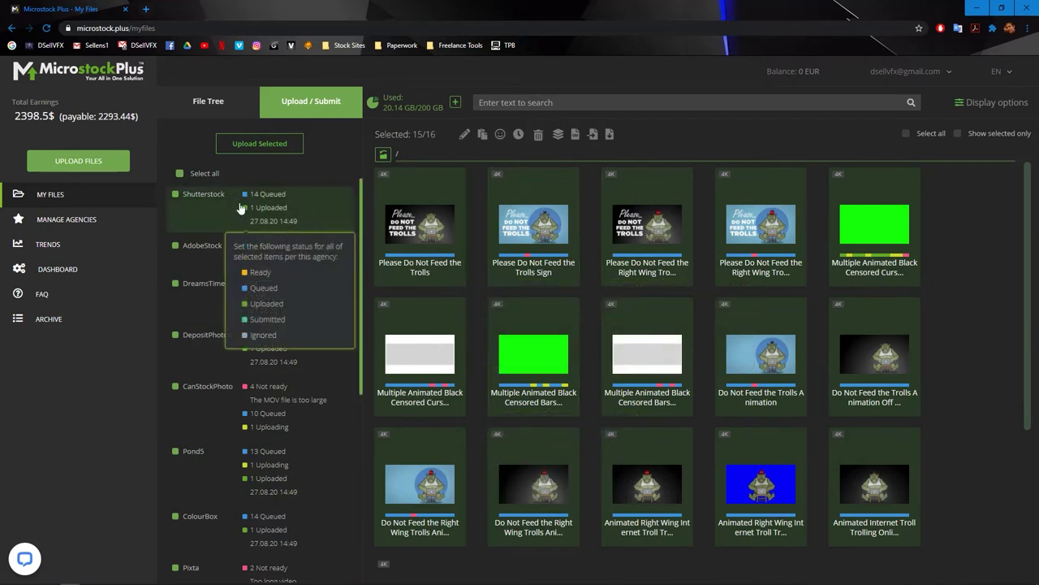
mouse_move(283, 487)
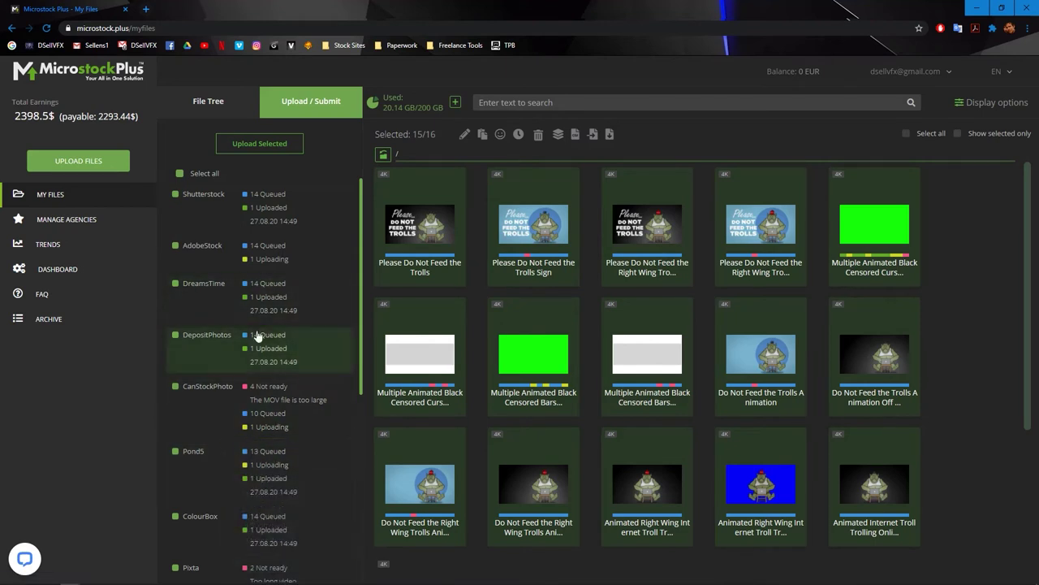
scroll(260, 341, "down", 1)
scroll(459, 394, "down", 1)
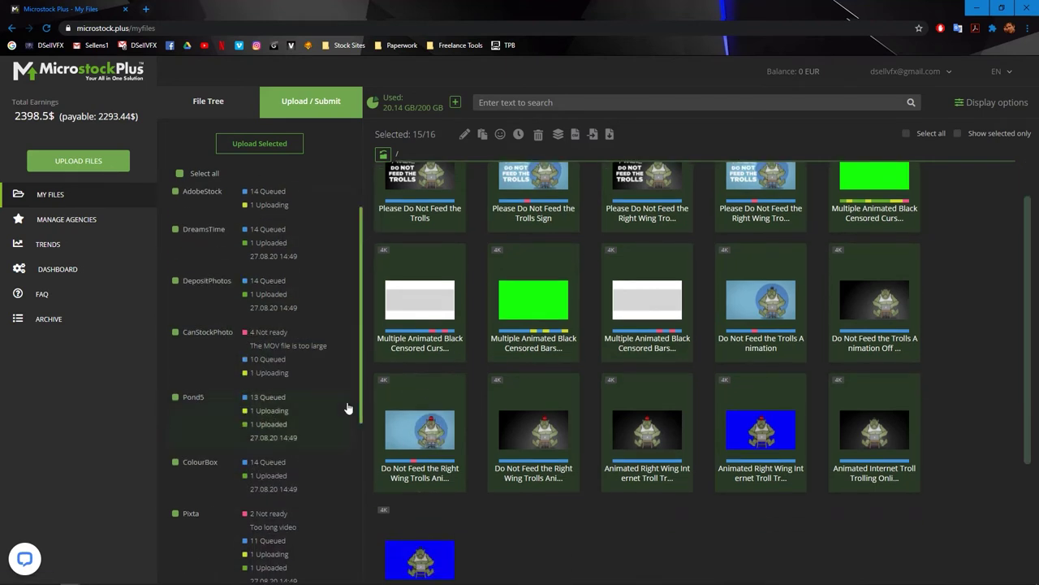
scroll(348, 407, "down", 1)
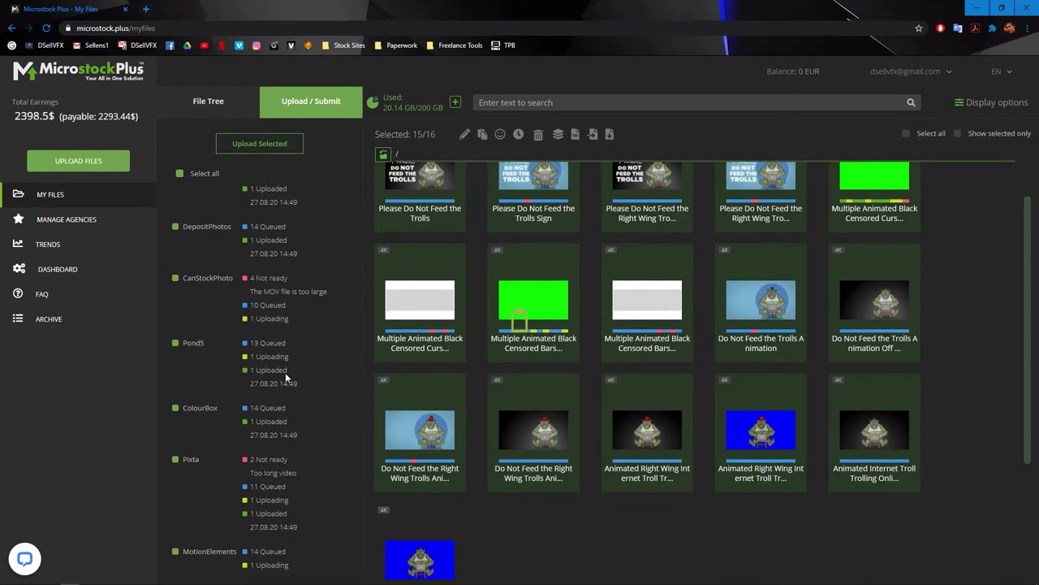
scroll(285, 372, "up", 1)
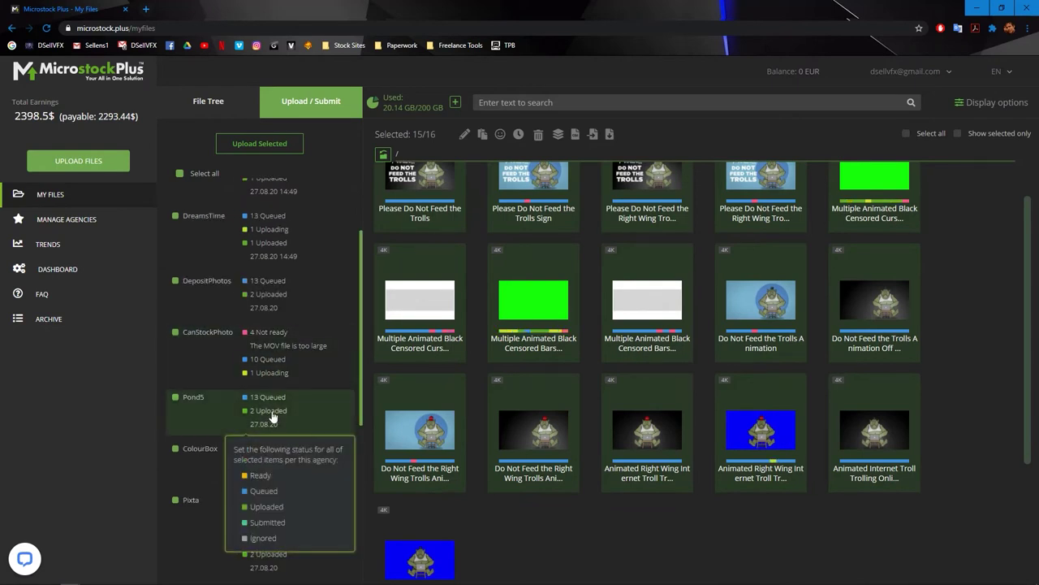
scroll(272, 416, "down", 2)
scroll(324, 244, "up", 4)
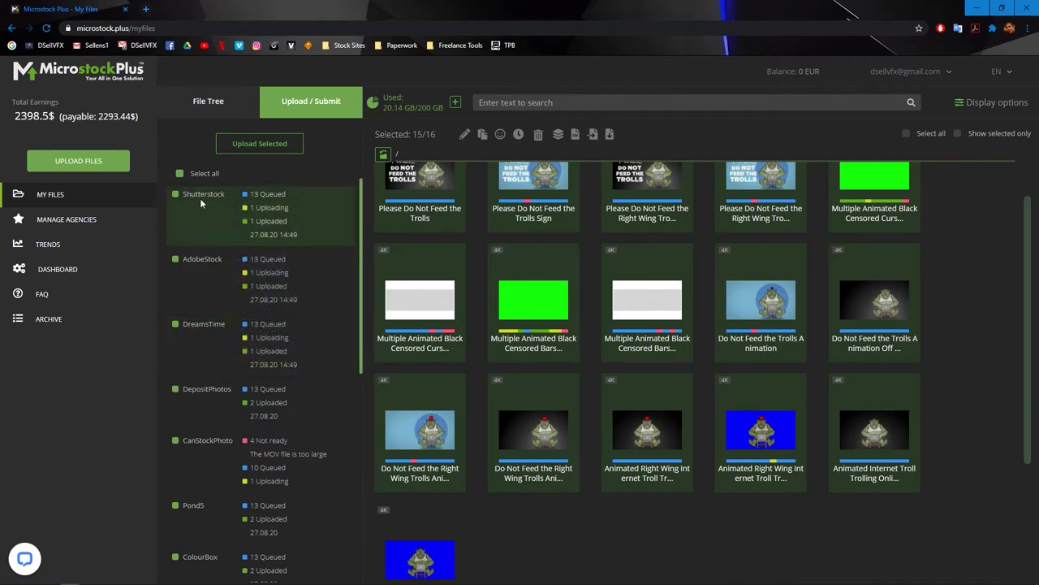
mouse_move(262, 229)
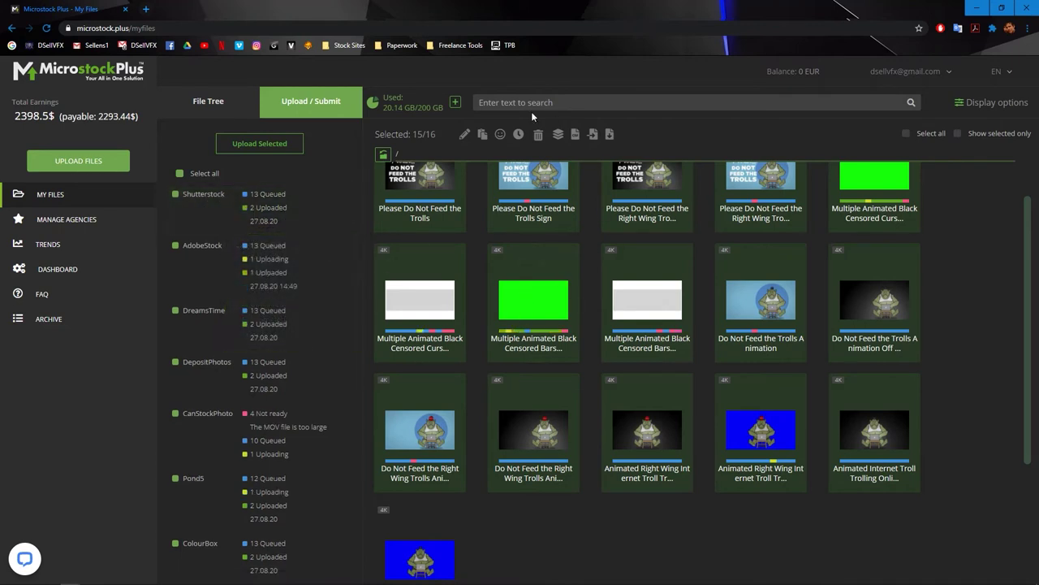
mouse_move(467, 187)
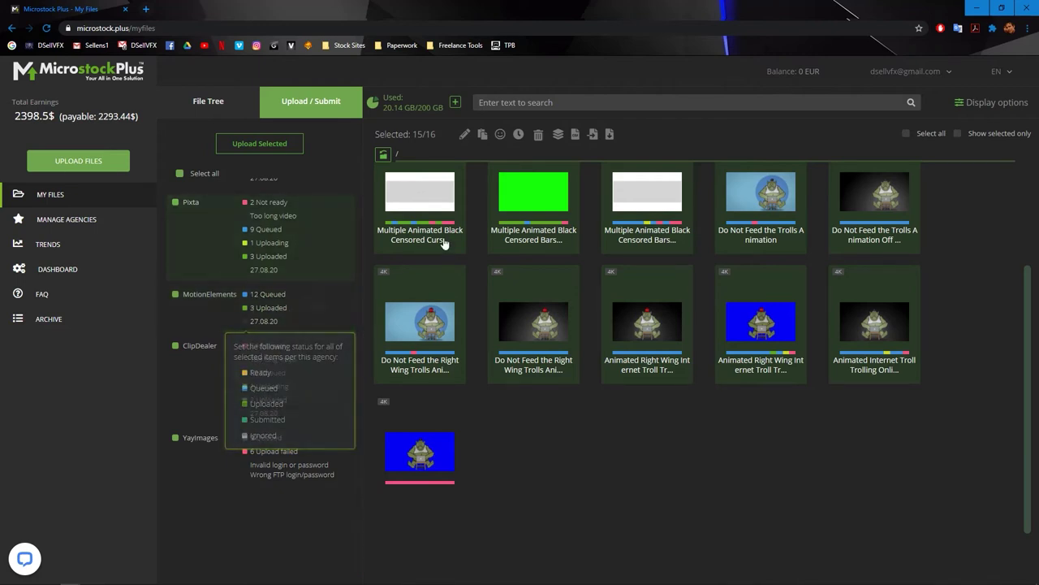
Step: Bring the Chrome window with the MotionElements upload page forward with Alt+Tab, then minimize it
mouse_move(135, 576)
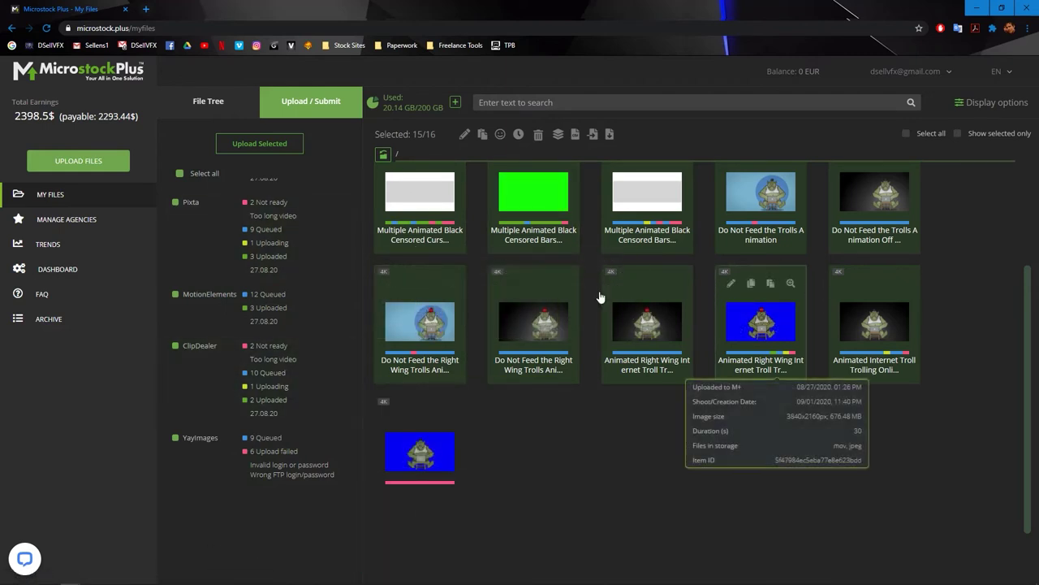
mouse_move(268, 257)
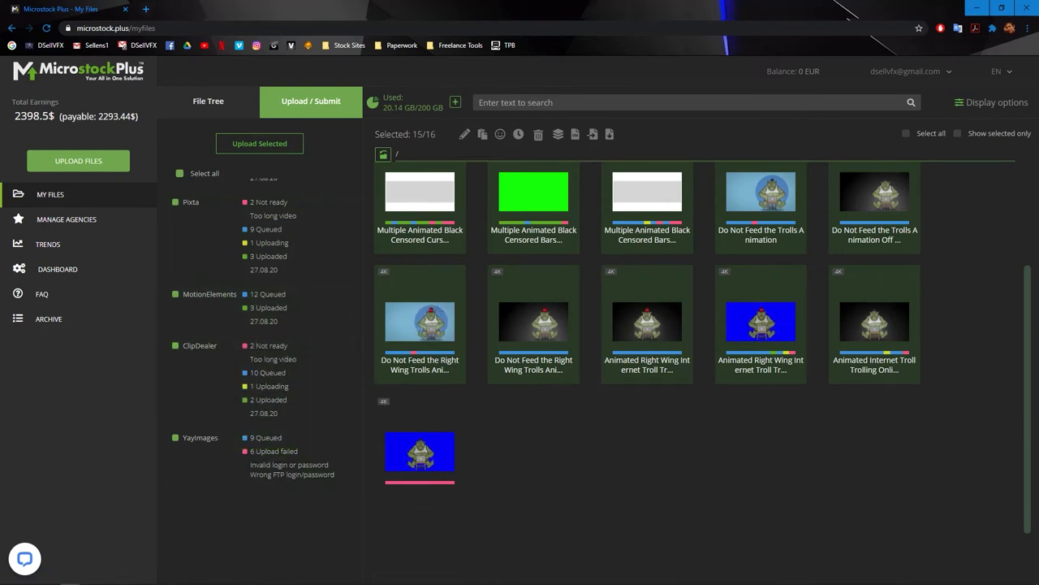
key("alt+Tab")
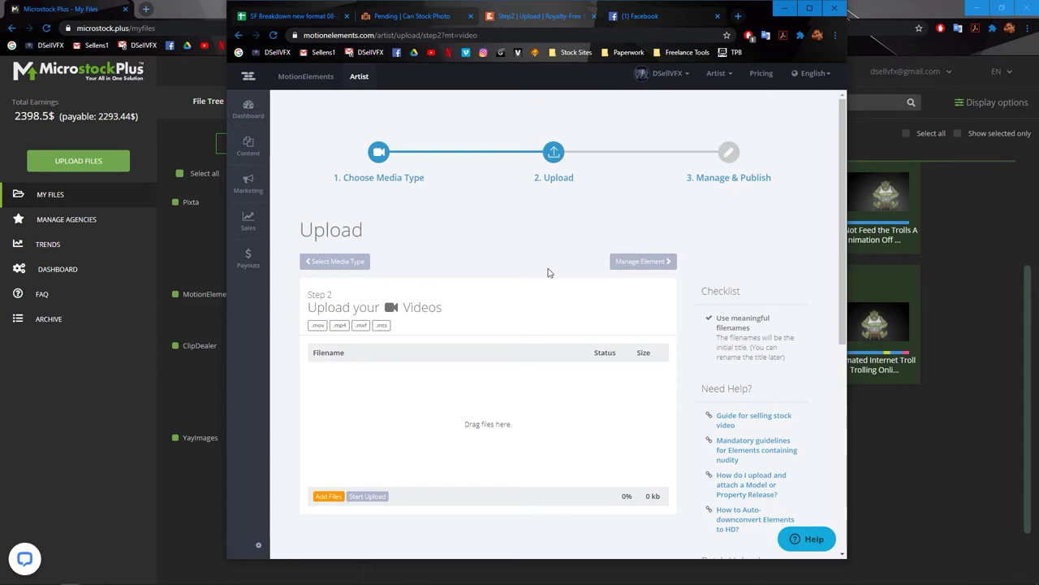
left_click(784, 7)
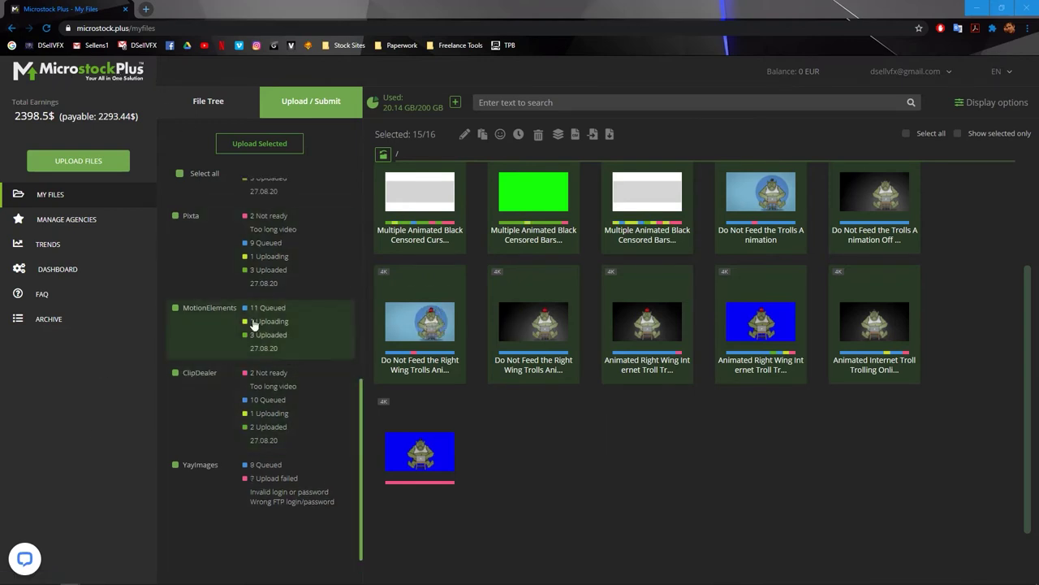
Step: Review each agency's results for all 16 clips, such as Shutterstock 14 Rejected and DreamsTime 16 Approved
mouse_move(202, 347)
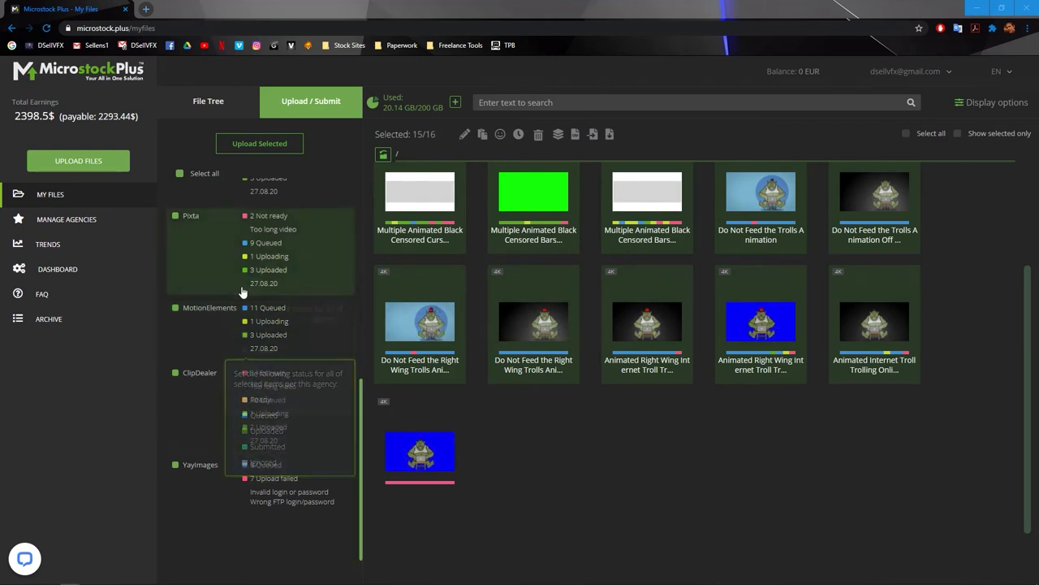
mouse_move(281, 235)
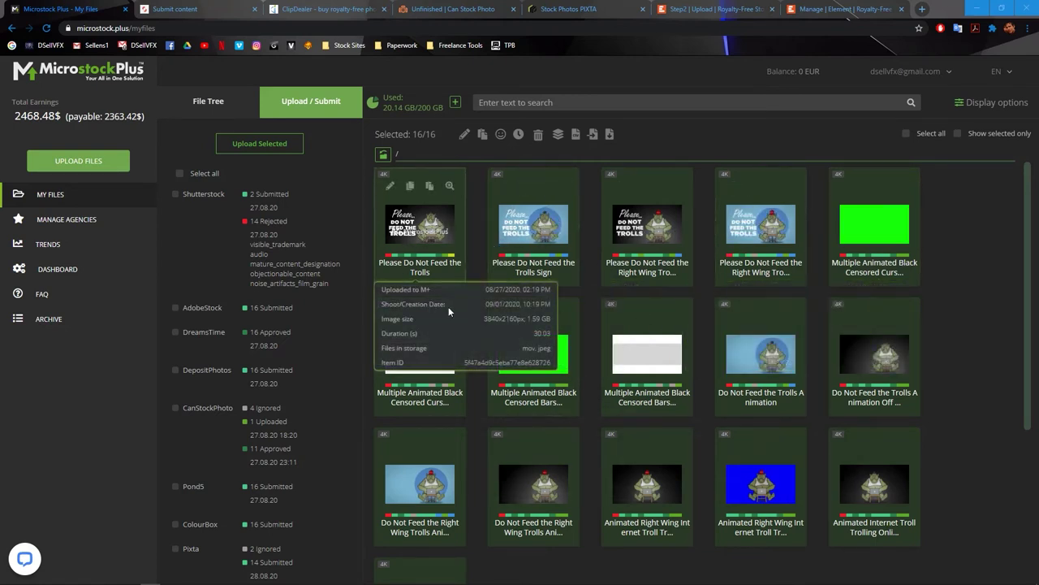
Step: Check Shutterstock's 2 submitted and 14 rejected clips, then switch to the Shutterstock Submit content tab
left_click(259, 206)
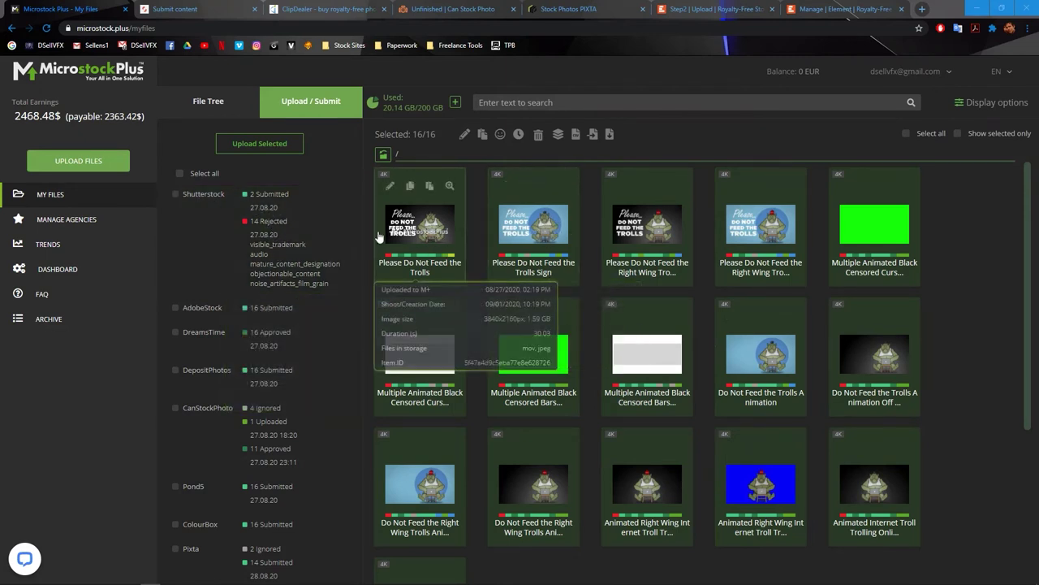
left_click(213, 11)
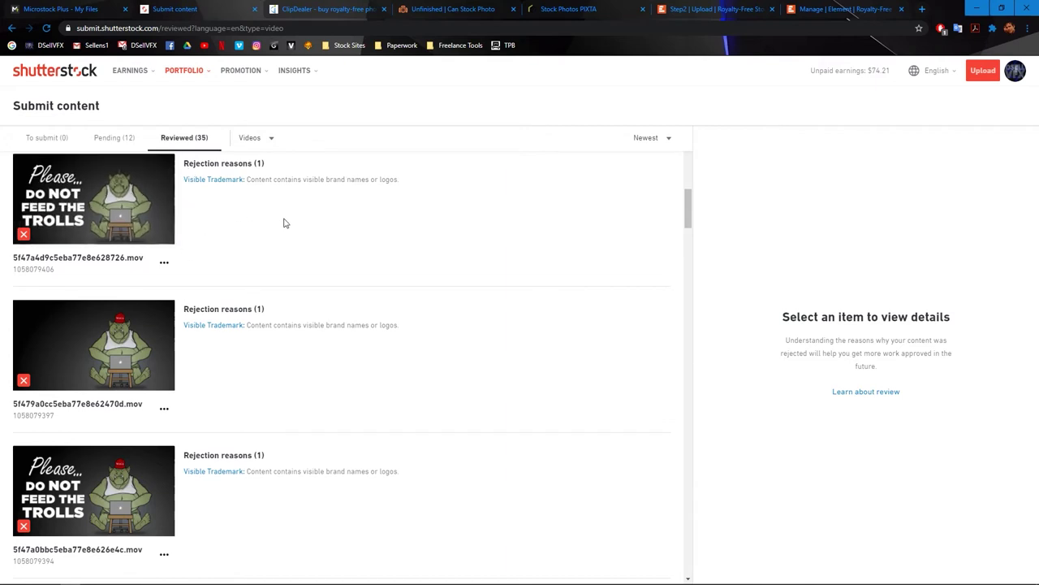
Step: Scroll the Reviewed videos to read rejection reasons such as Audio, Mature Content and Objectionable Content
scroll(535, 307, "down", 6)
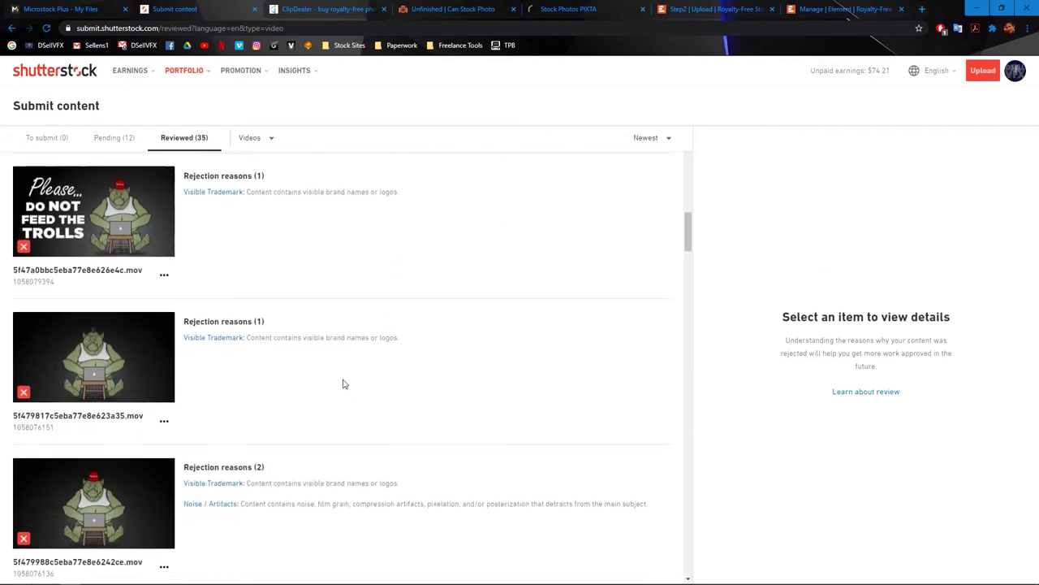
scroll(341, 384, "down", 1)
scroll(216, 295, "up", 1)
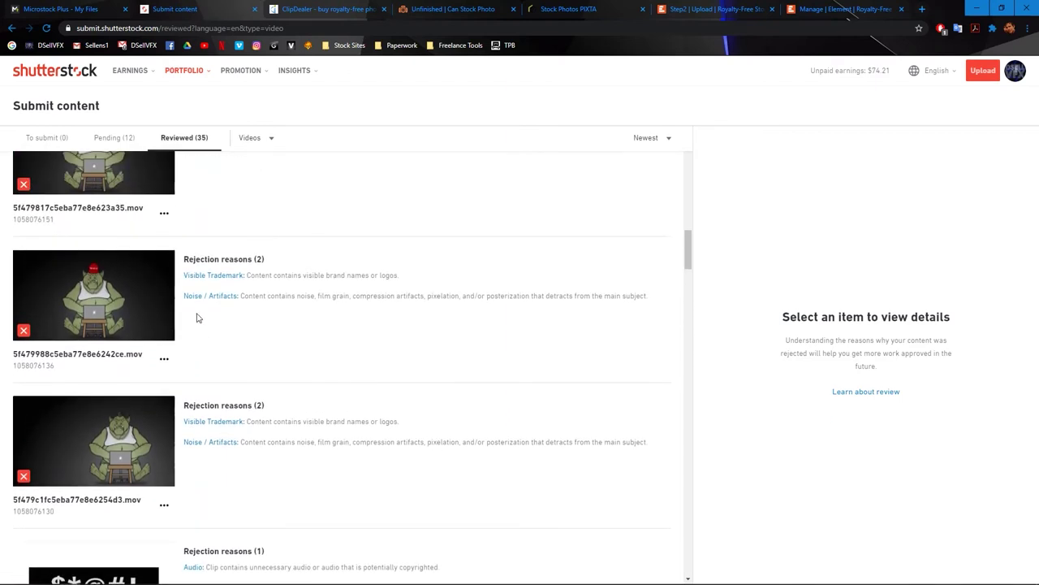
scroll(205, 336, "up", 1)
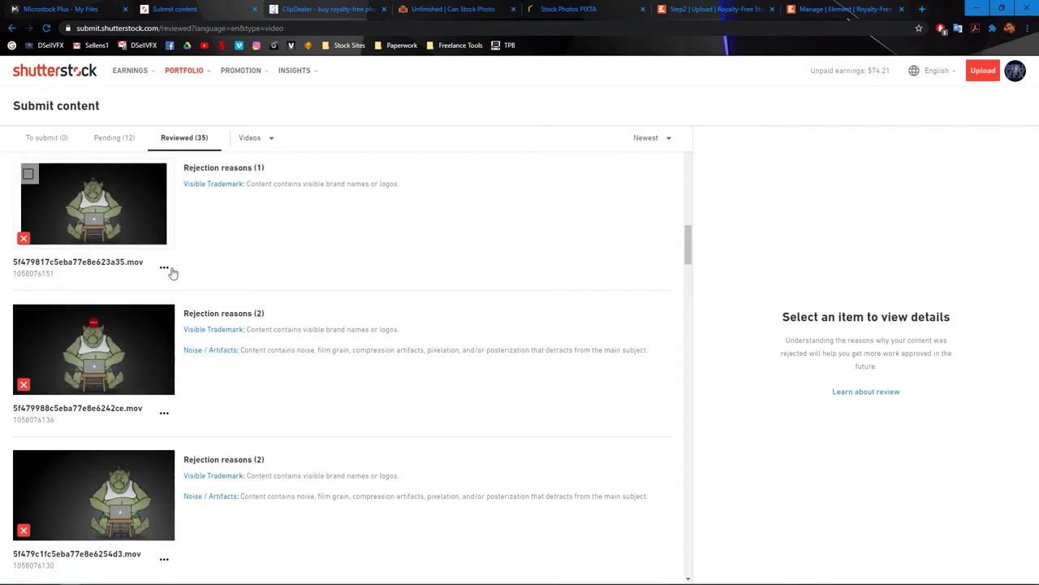
scroll(146, 309, "down", 4)
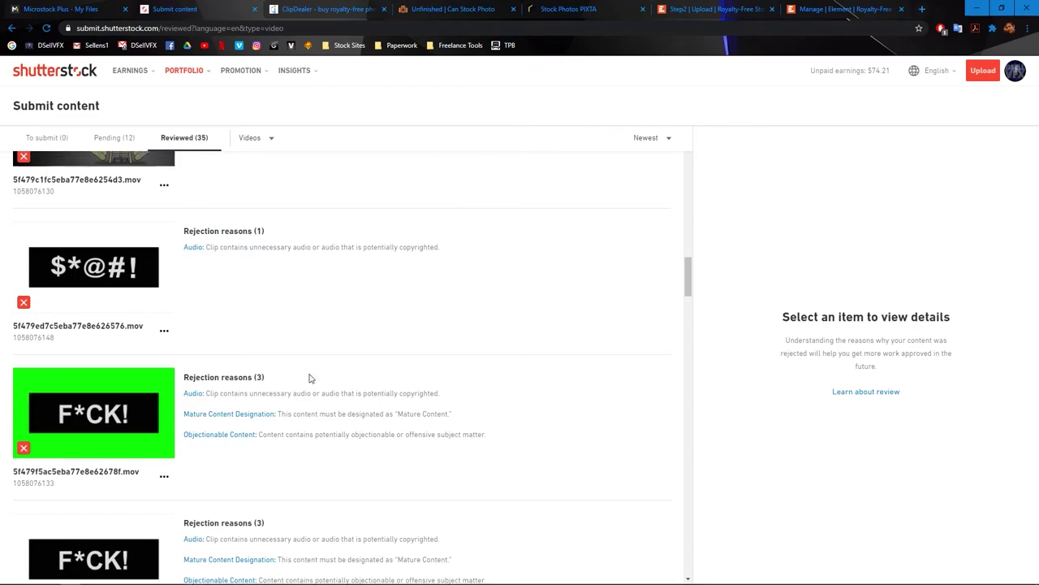
Step: Scroll back to the top of the Reviewed (35) list and drag the Rejected.png screenshot viewer onscreen
scroll(308, 376, "up", 10)
scroll(305, 386, "up", 5)
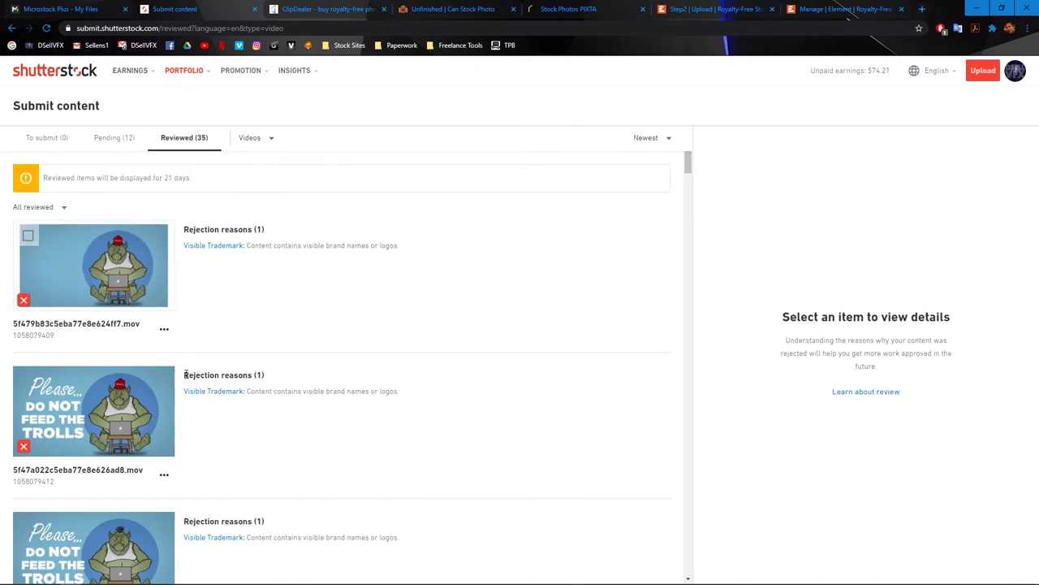
scroll(190, 418, "down", 2)
scroll(178, 415, "up", 2)
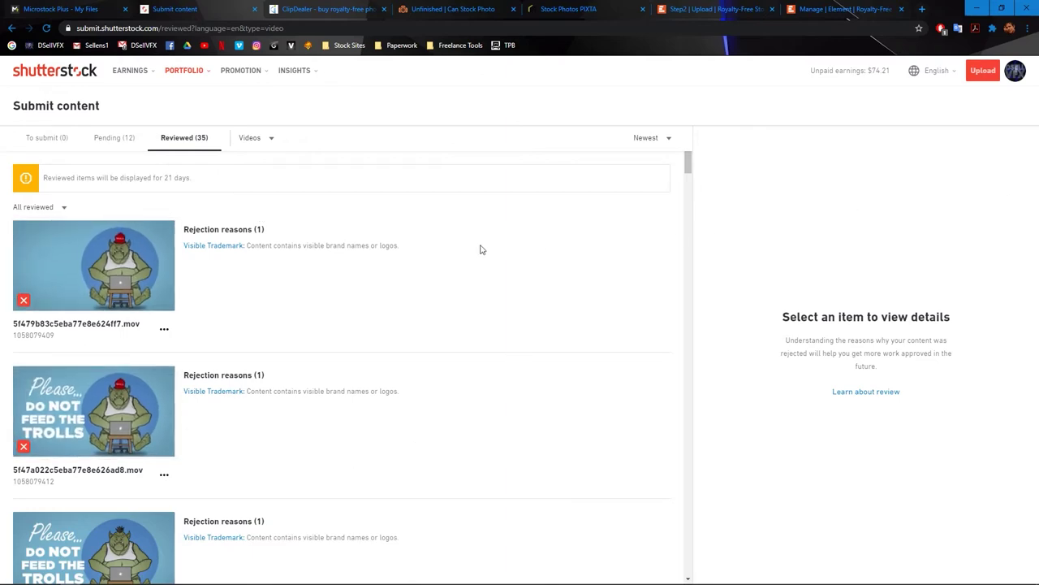
left_click_drag(1038, 67, 696, 9)
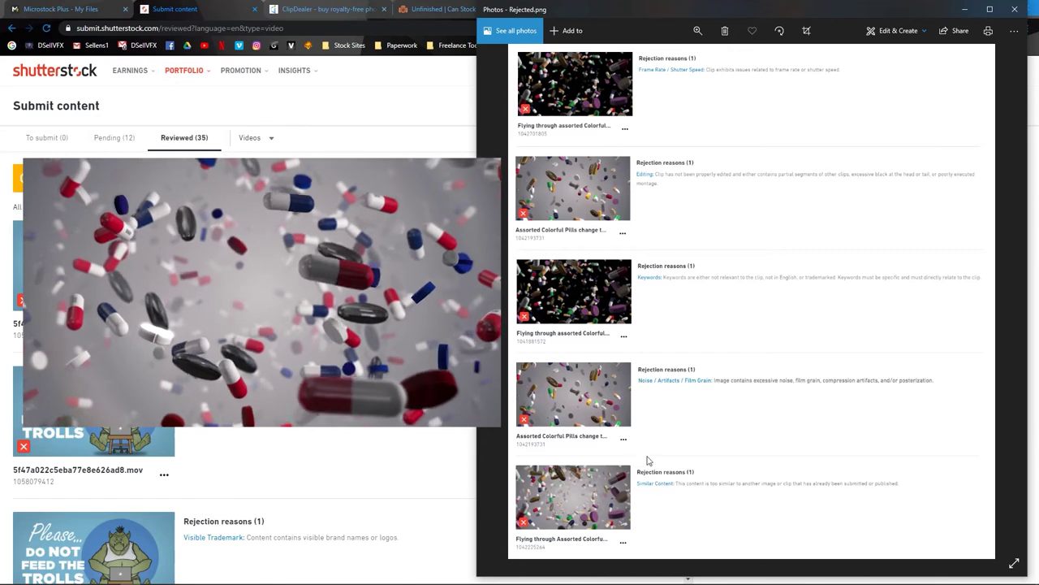
Step: Step back through the rejection screenshots, starting with Nonsense.jpg, zoom in and out, then close Photos
left_click(503, 302)
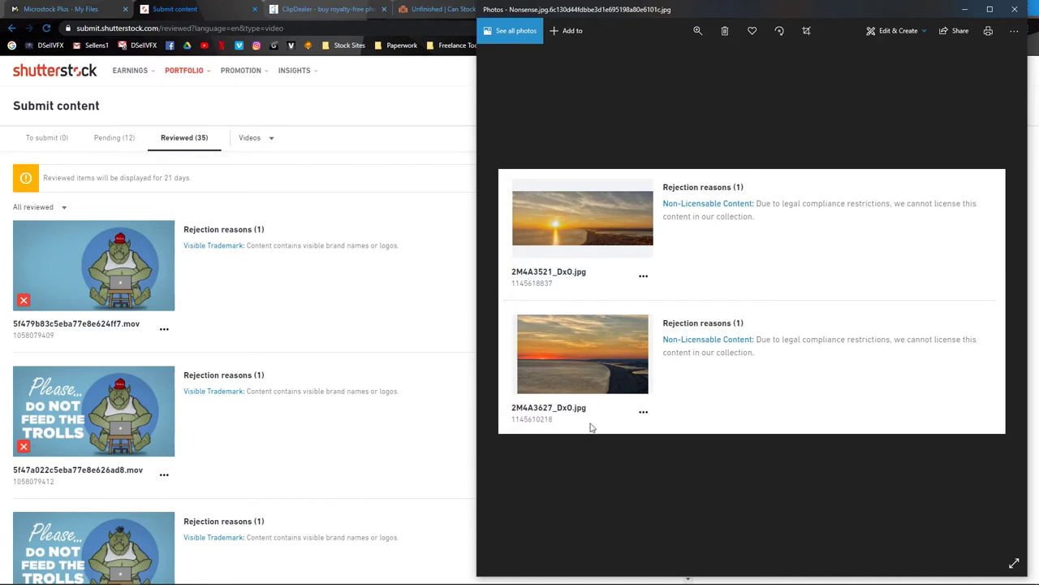
left_click(508, 308)
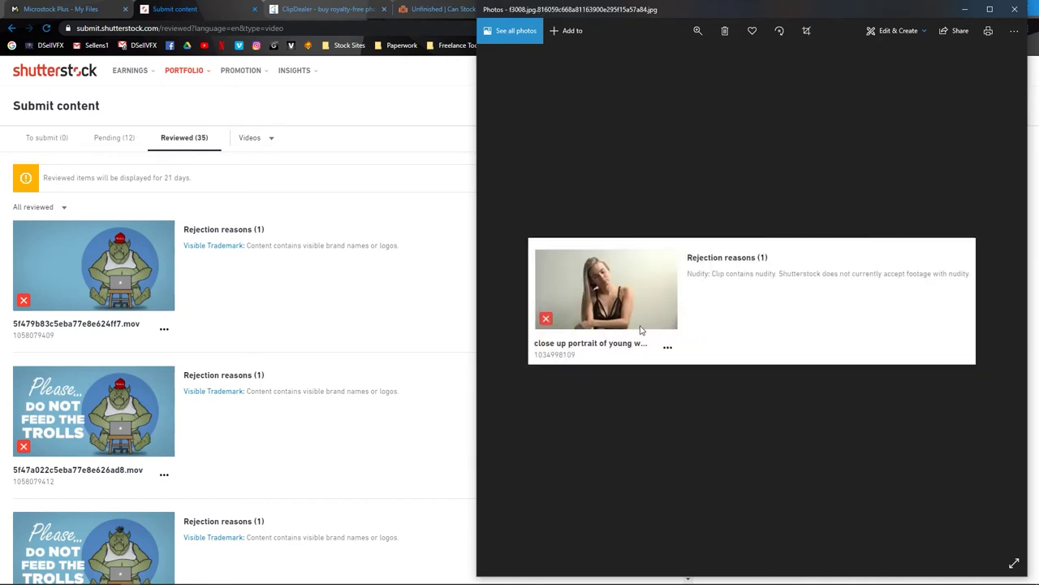
scroll(613, 318, "up", 5)
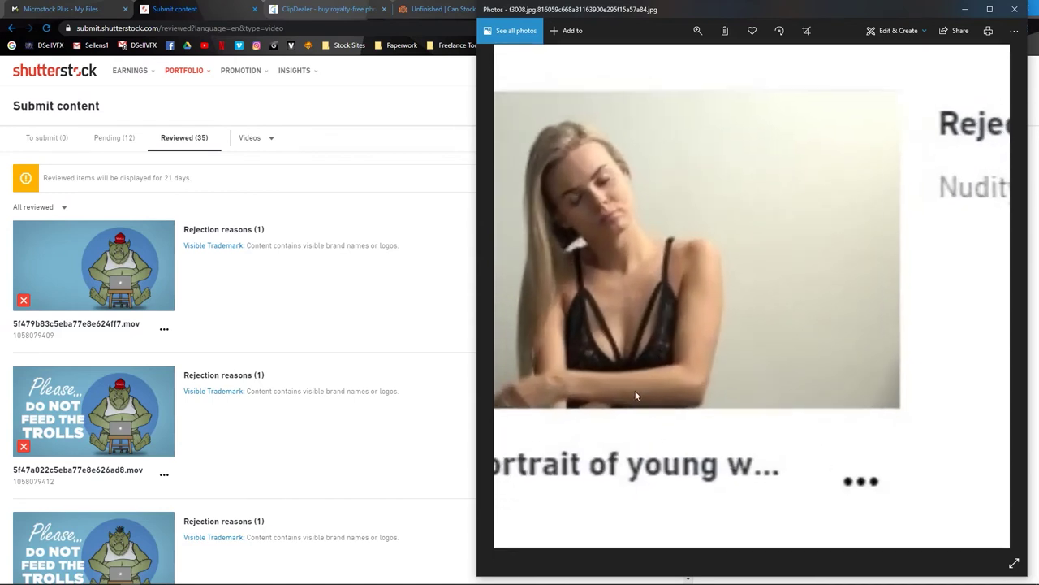
scroll(706, 272, "down", 5)
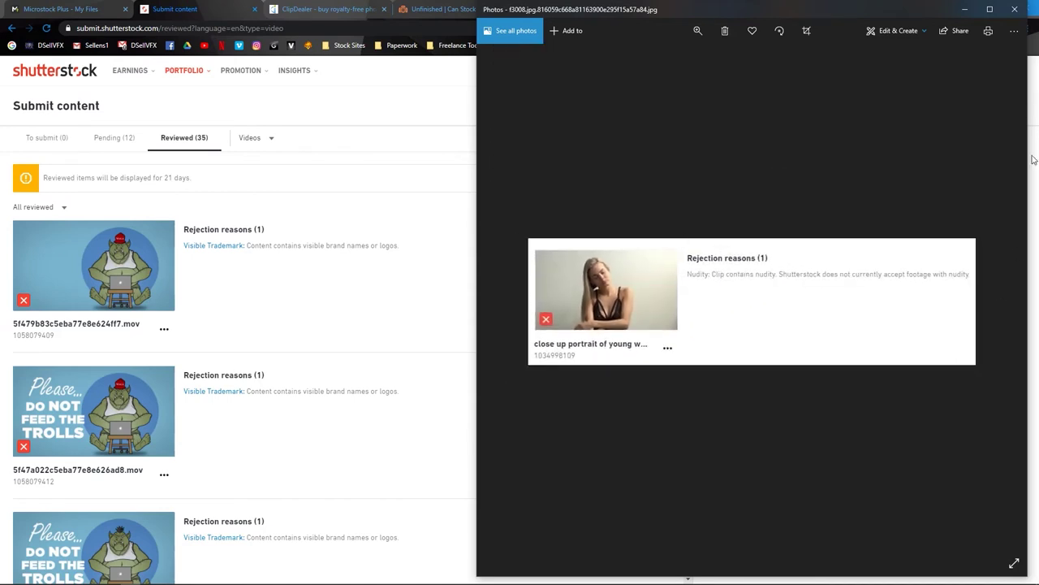
left_click(1014, 9)
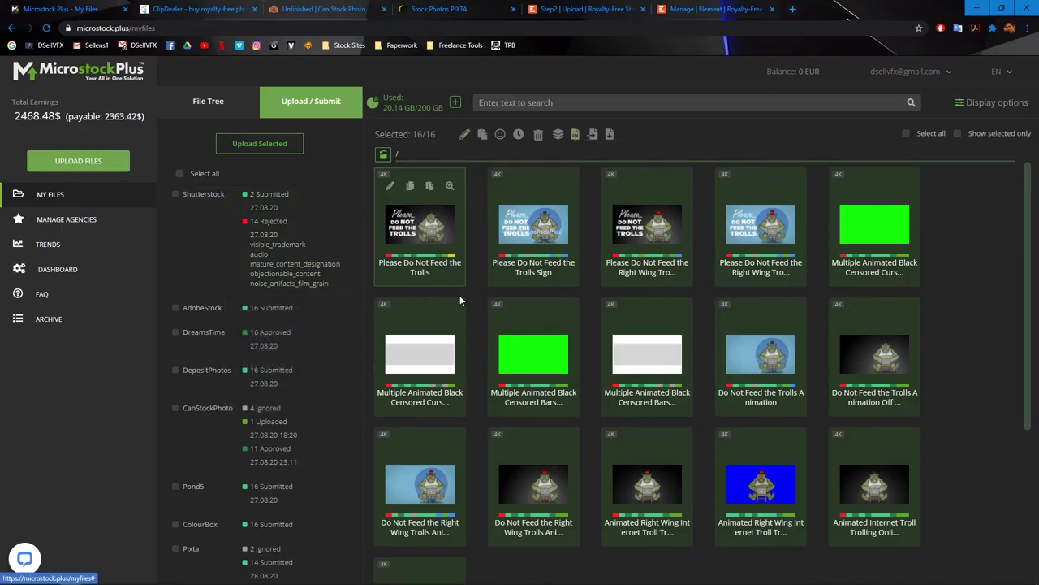
Step: Open the DepositPhotos set-status options in the Microstock Plus My Files library
left_click(268, 370)
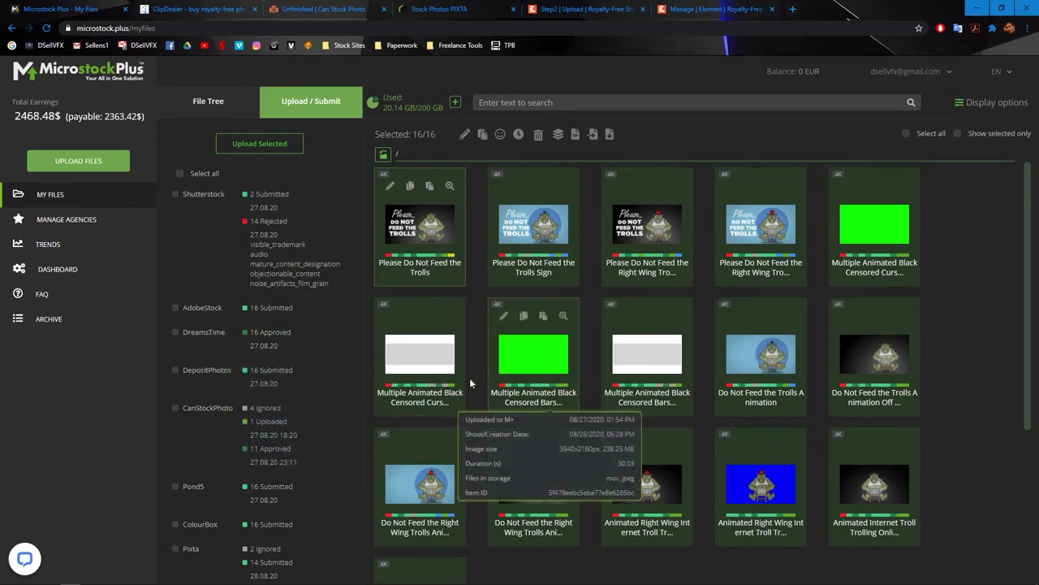
Step: Open the set-status options for CanStockPhoto and then MotionElements
scroll(467, 436, "down", 2)
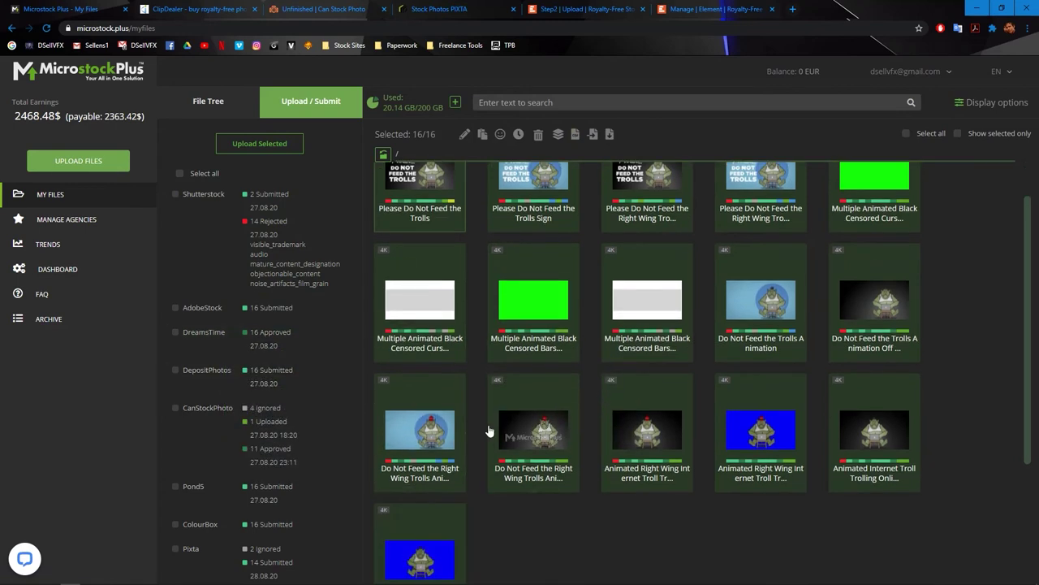
left_click(264, 447)
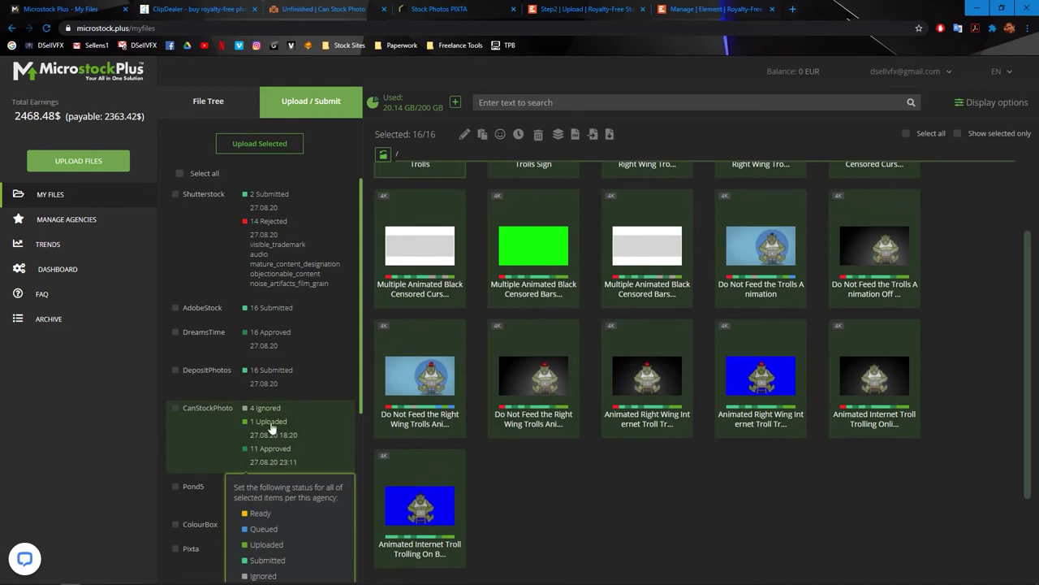
scroll(261, 424, "down", 3)
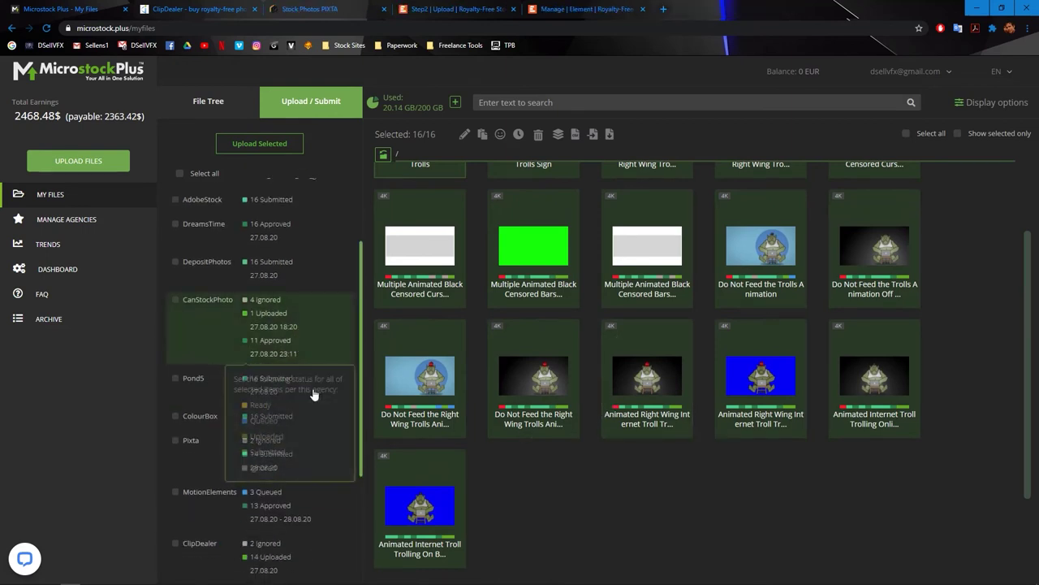
scroll(575, 487, "down", 1)
left_click(311, 480)
Step: Dismiss the MotionElements status options and bring up MotionElements' upload page with three troll clips
scroll(308, 463, "down", 4)
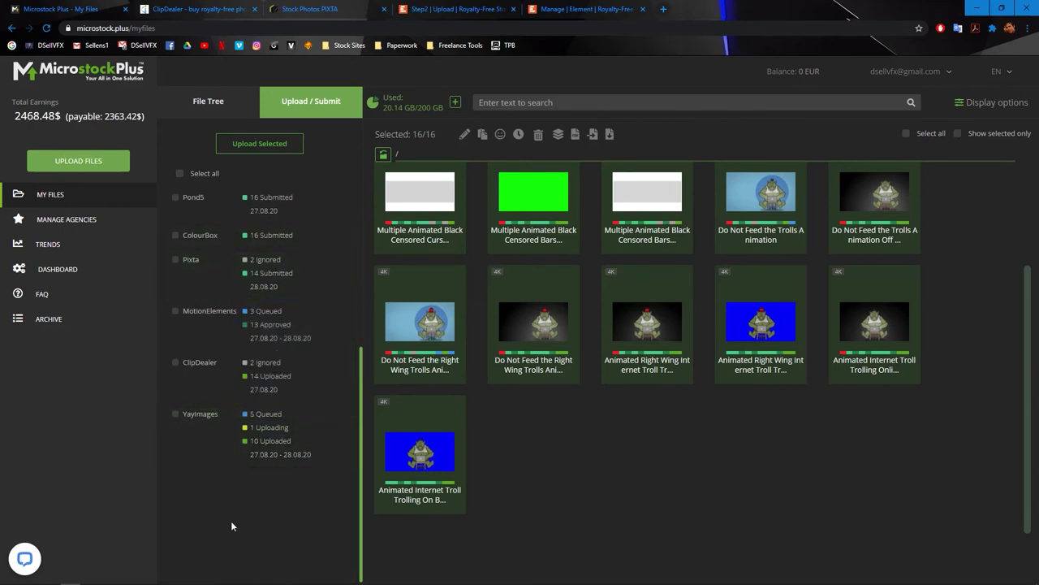
mouse_move(280, 375)
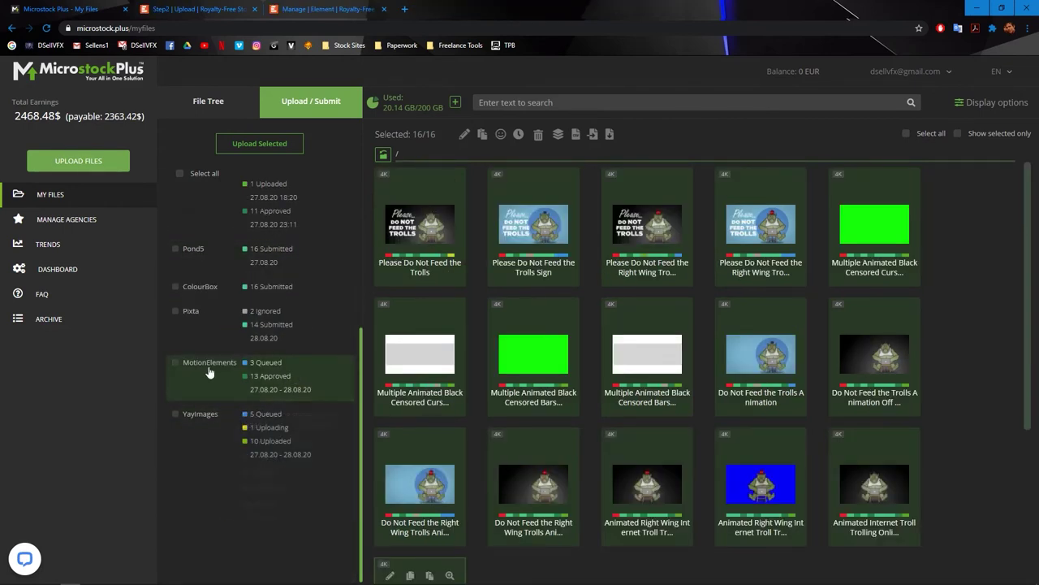
mouse_move(252, 385)
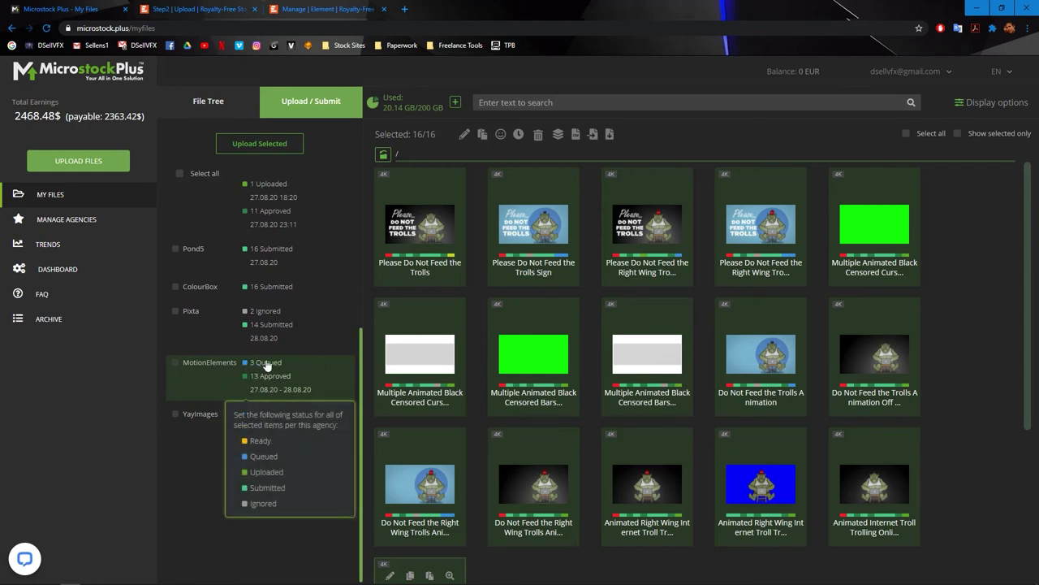
scroll(260, 342, "up", 1)
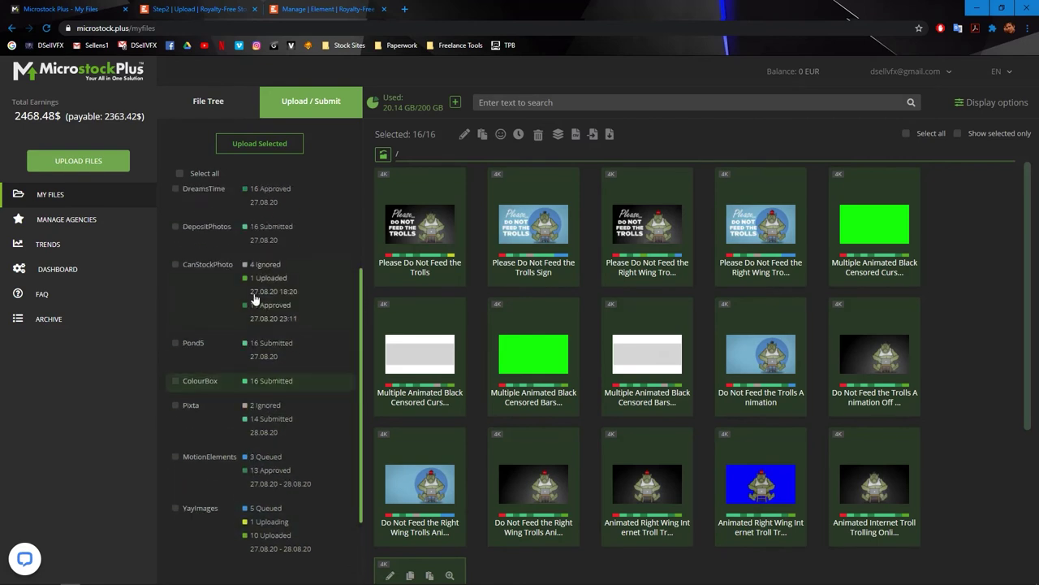
scroll(243, 414, "down", 1)
mouse_move(259, 410)
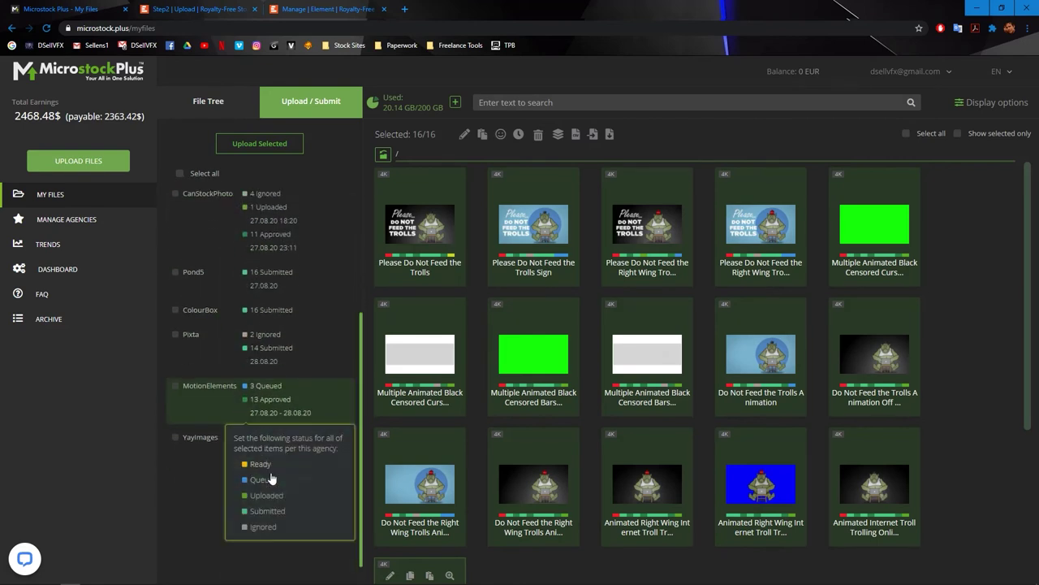
left_click(262, 479)
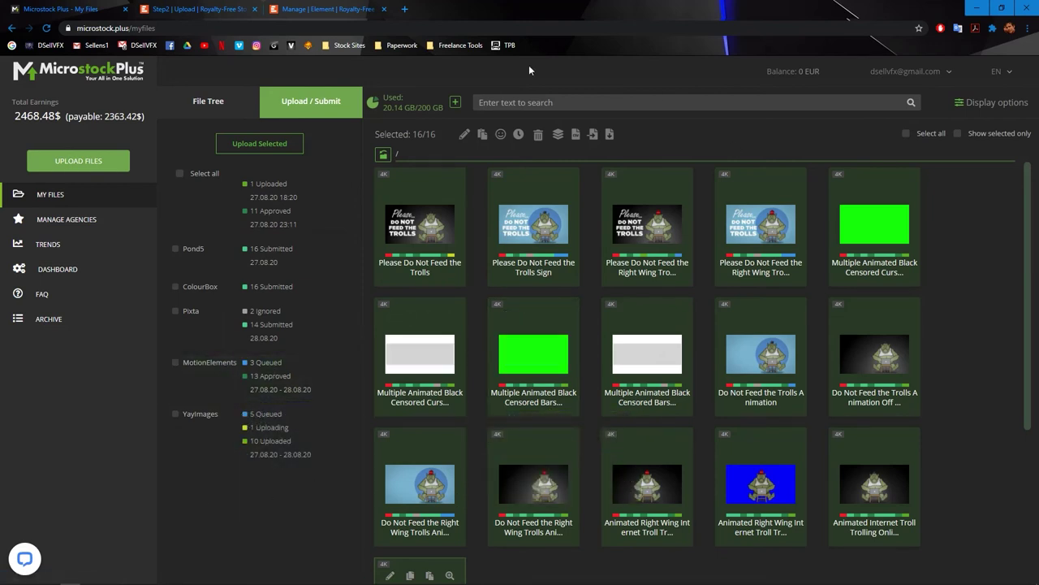
left_click(199, 10)
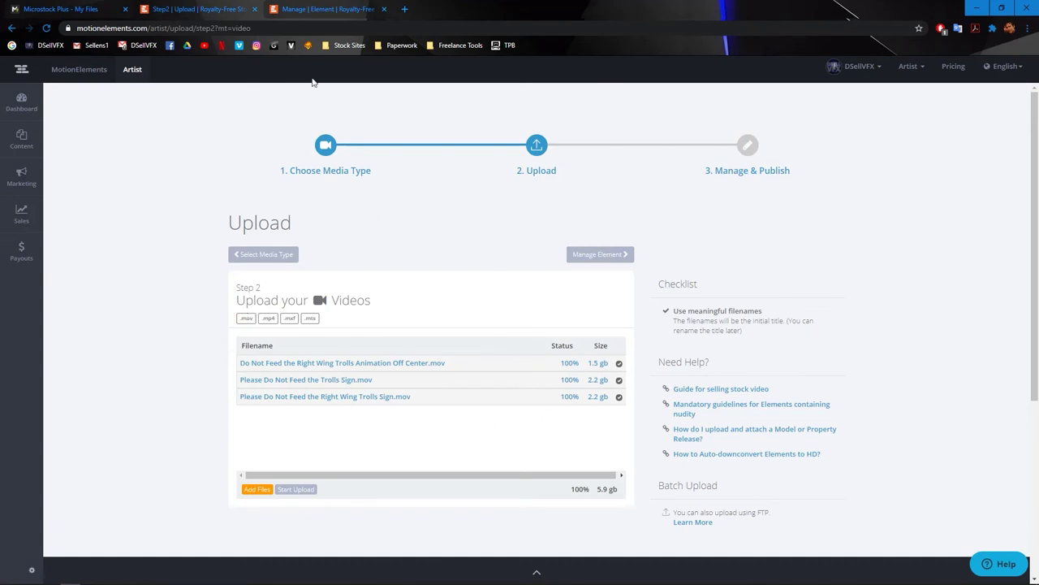
Step: Check the unpriced troll clips in MotionElements' Manage Element list, then return to Microstock Plus
left_click(321, 9)
scroll(332, 352, "up", 5)
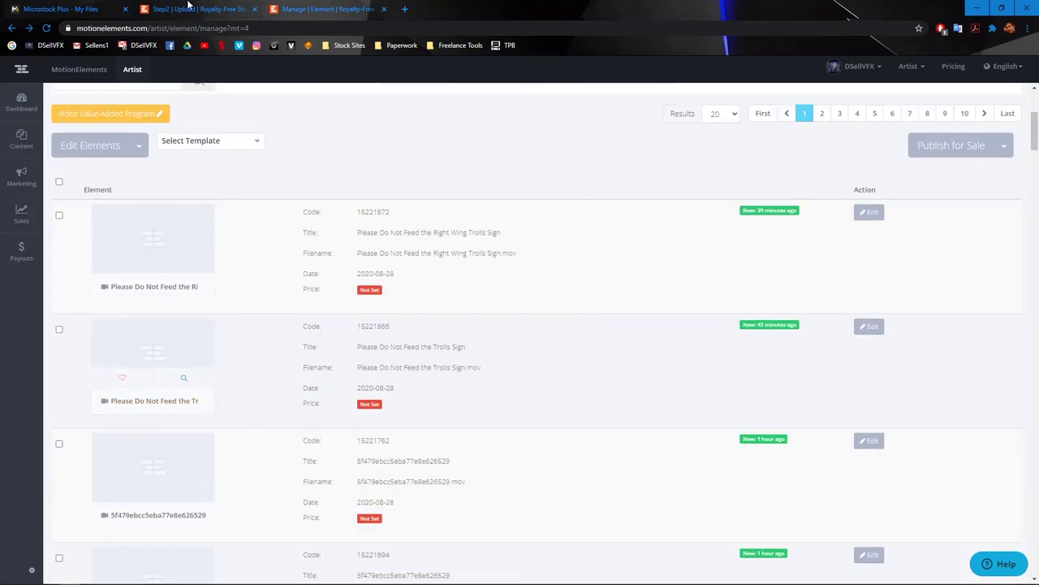
left_click(65, 9)
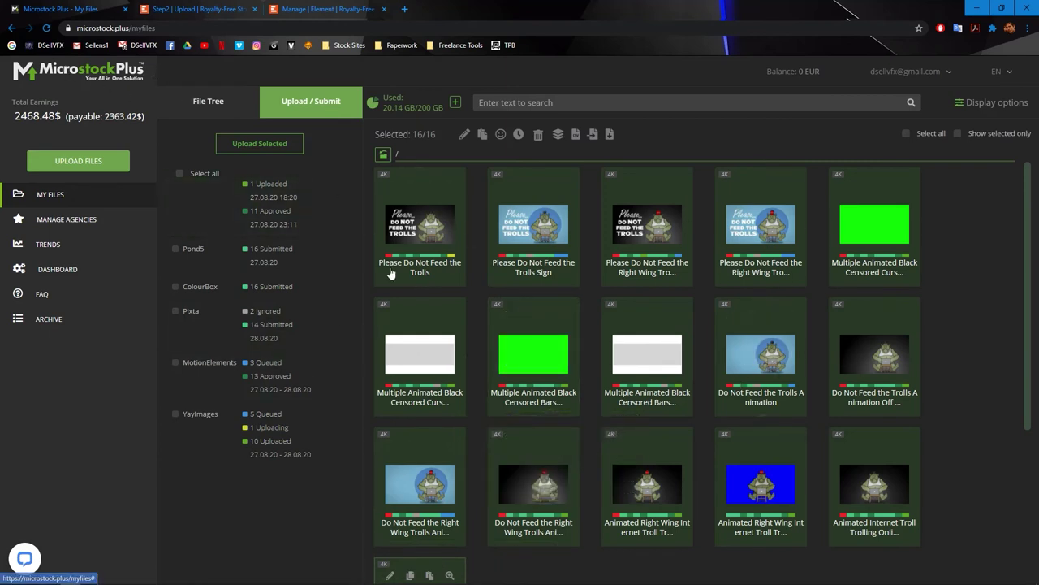
Step: Read the censored clip's agency statuses: uploaded through ClipDealer on 27.08.20, YayImages failed
mouse_move(446, 218)
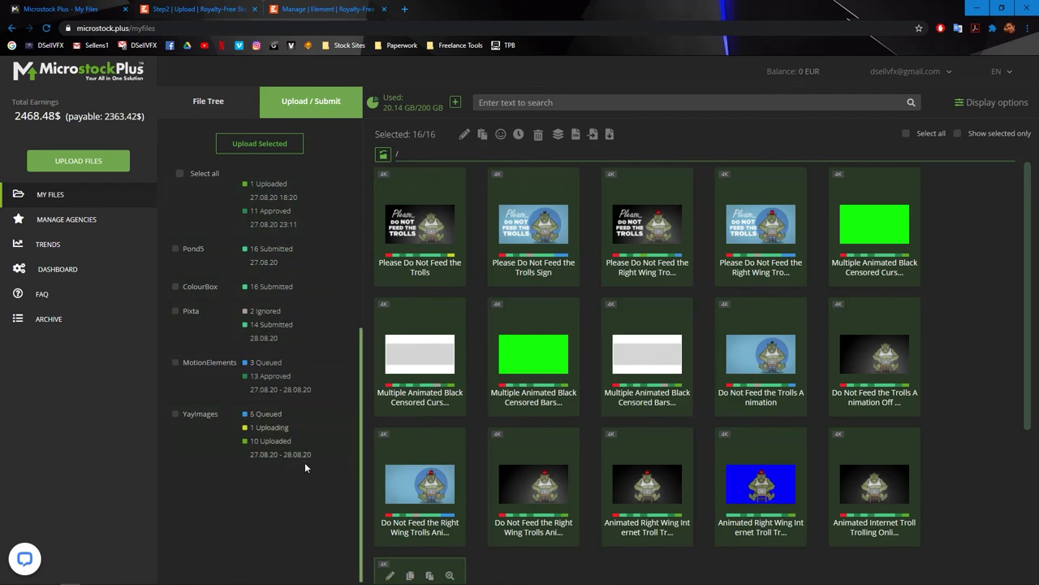
mouse_move(490, 235)
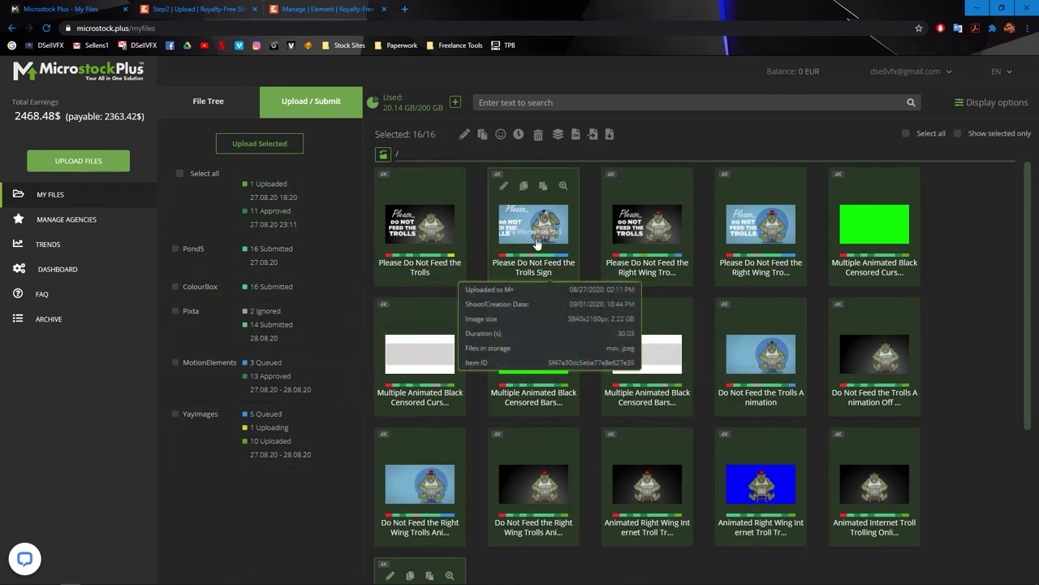
mouse_move(309, 467)
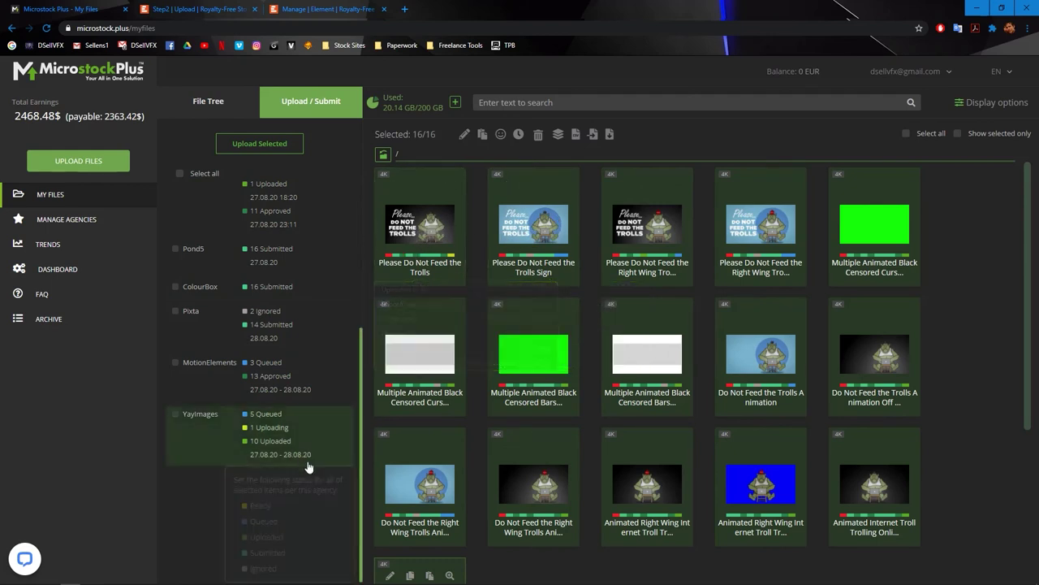
mouse_move(249, 364)
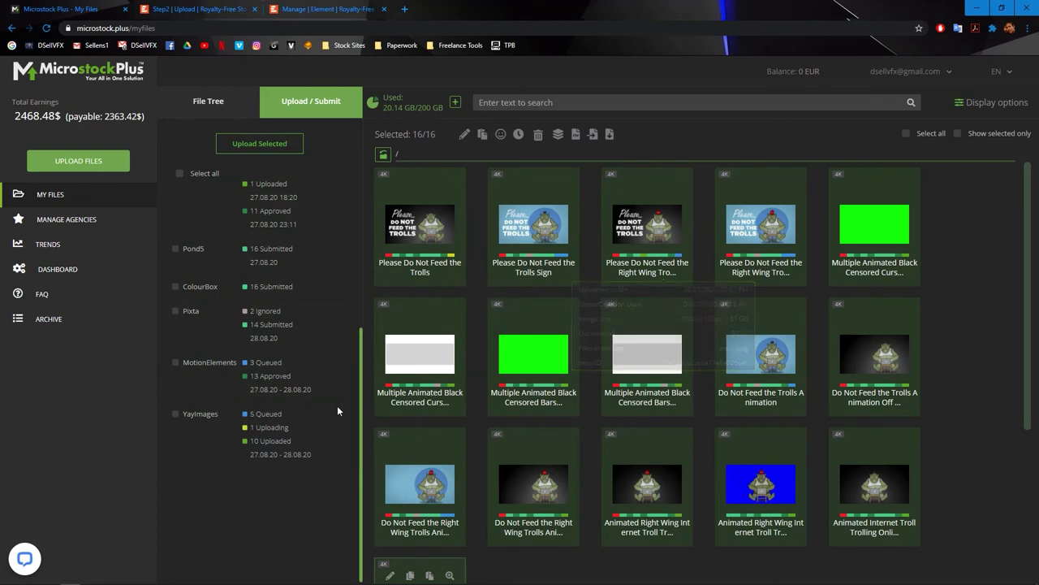
scroll(280, 300, "up", 3)
mouse_move(255, 383)
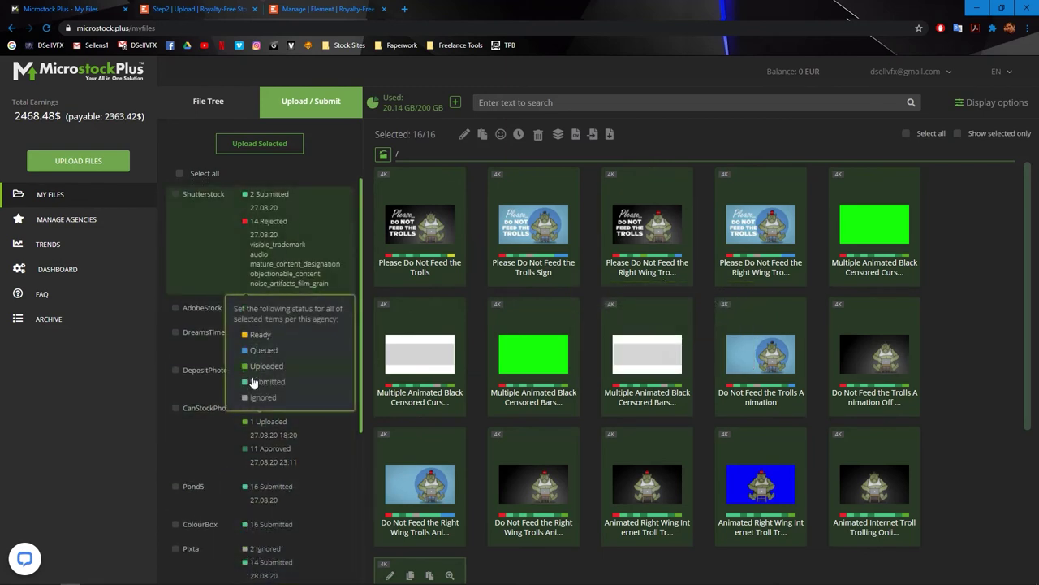
scroll(255, 383, "down", 5)
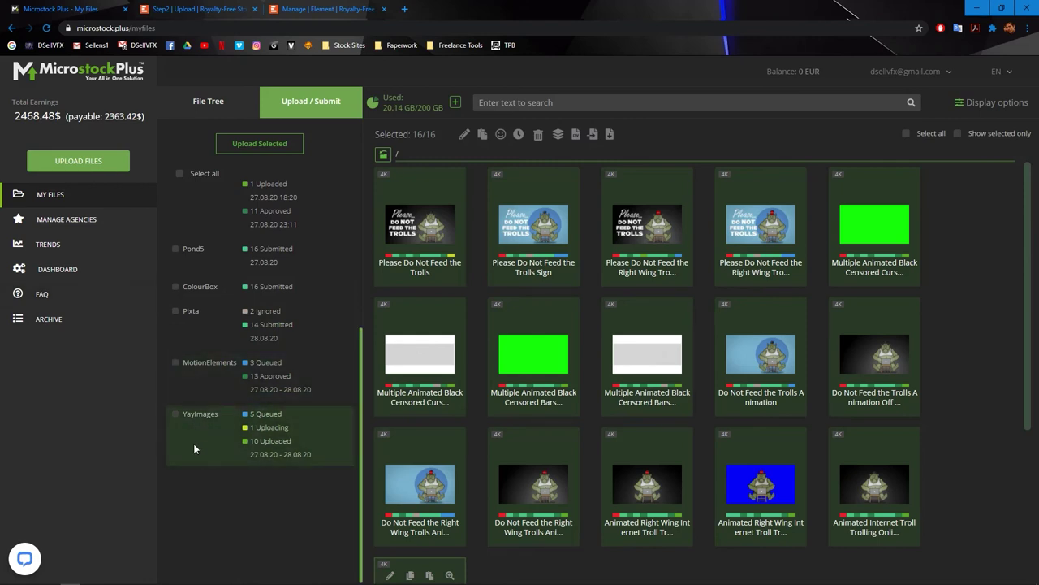
mouse_move(218, 432)
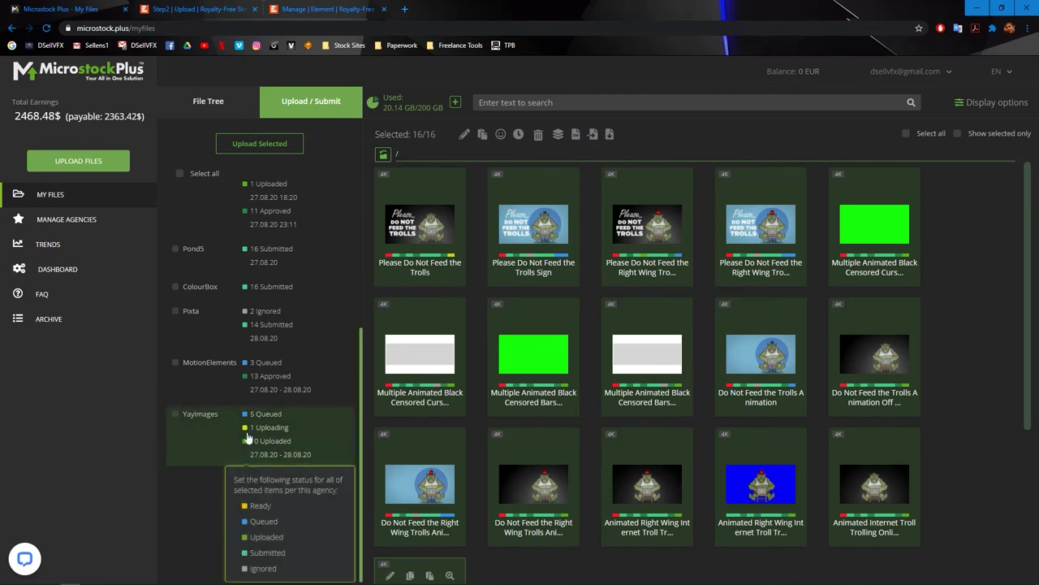
scroll(220, 390, "up", 5)
scroll(268, 357, "down", 3)
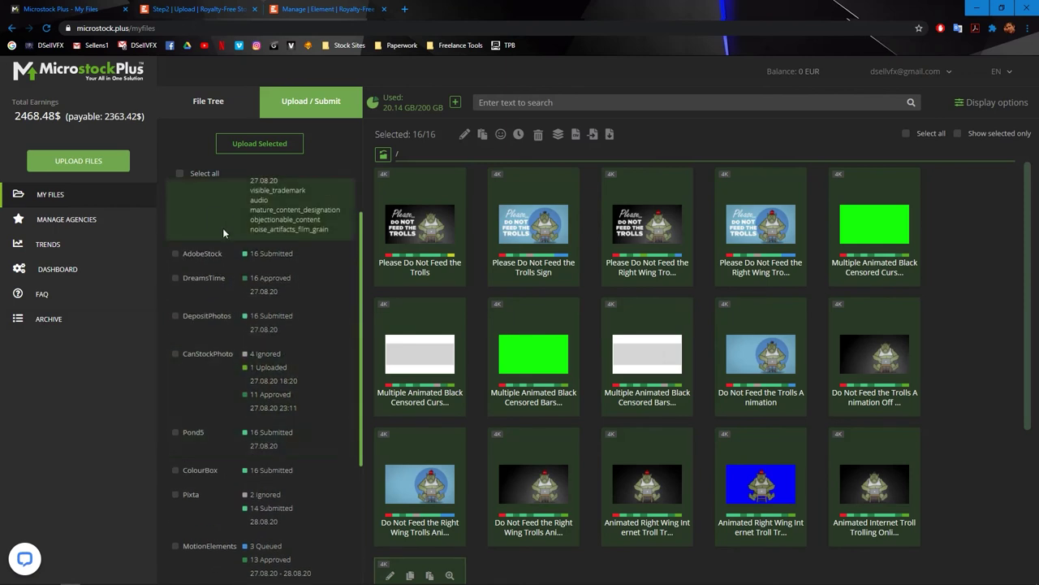
scroll(233, 443, "down", 2)
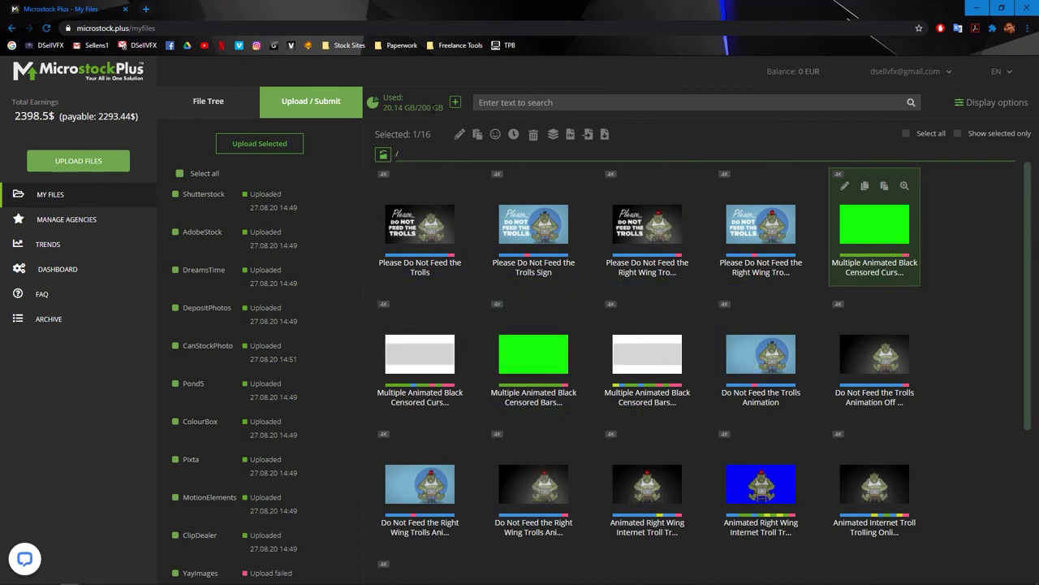
mouse_move(454, 104)
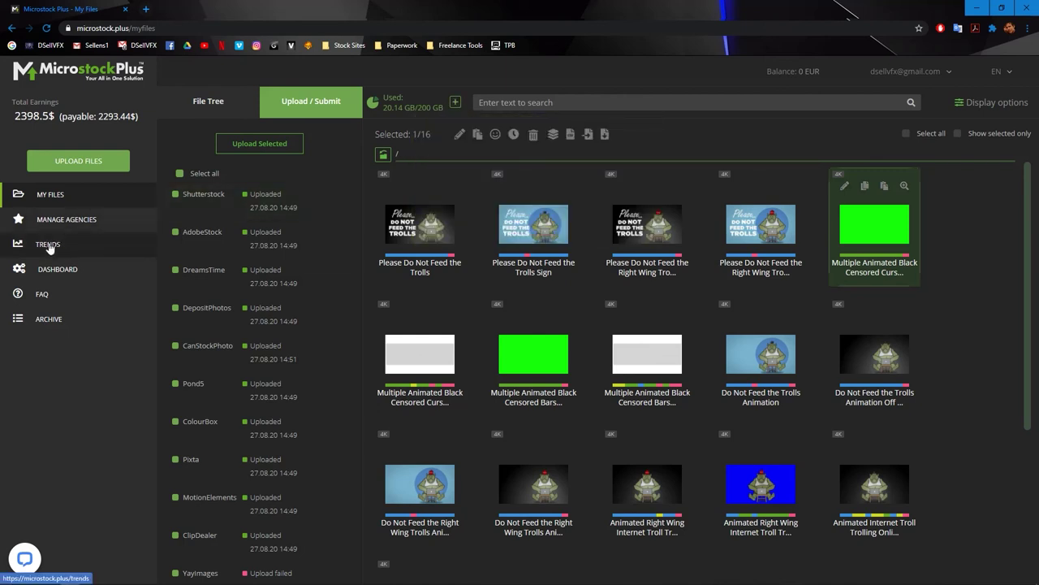
right_click(48, 248)
Step: Open Trends in a new tab and show its Novice 3, Pro 10, Guru 30 EUR/month plans
left_click(71, 251)
left_click(185, 9)
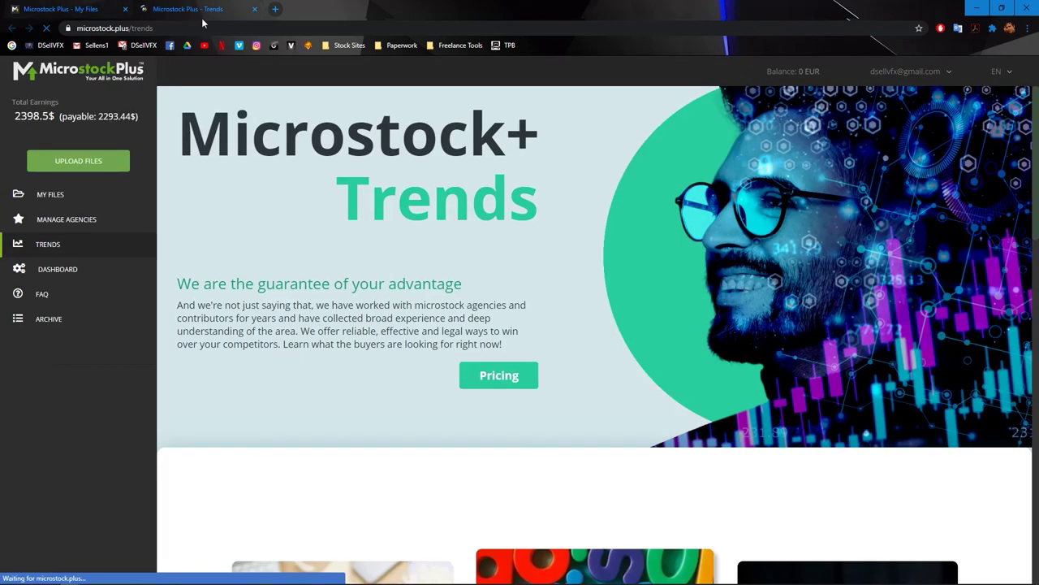
left_click(497, 380)
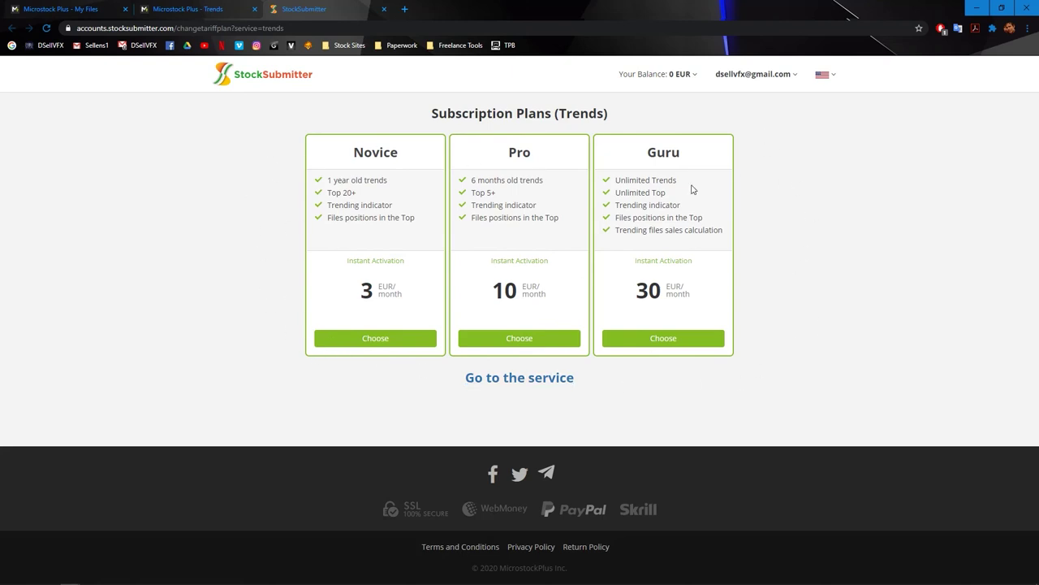
Step: Close the Trends plans tab and highlight the Starter plan's monthly submission allowance
left_click(384, 9)
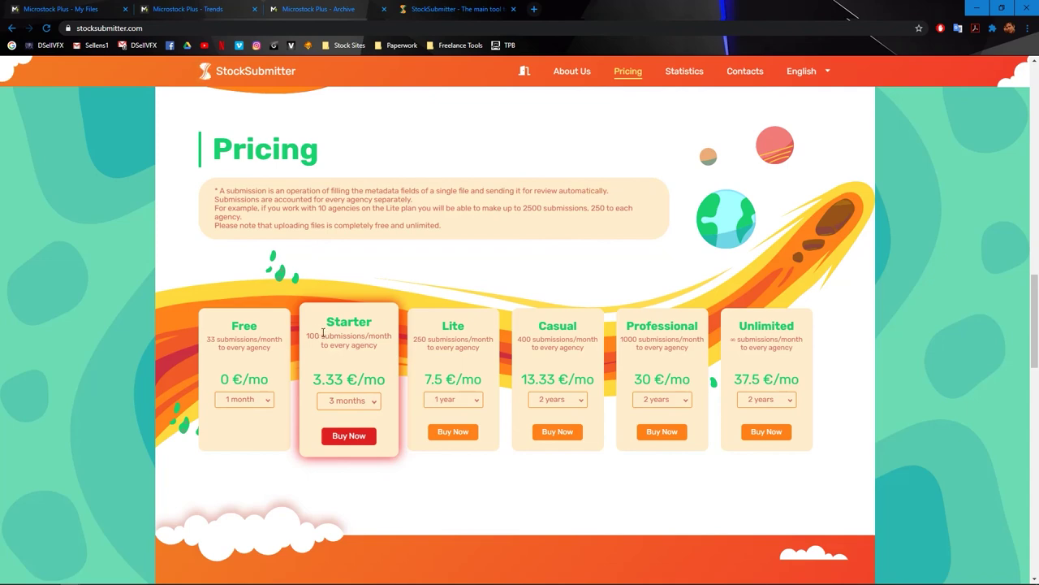
left_click_drag(323, 333, 306, 340)
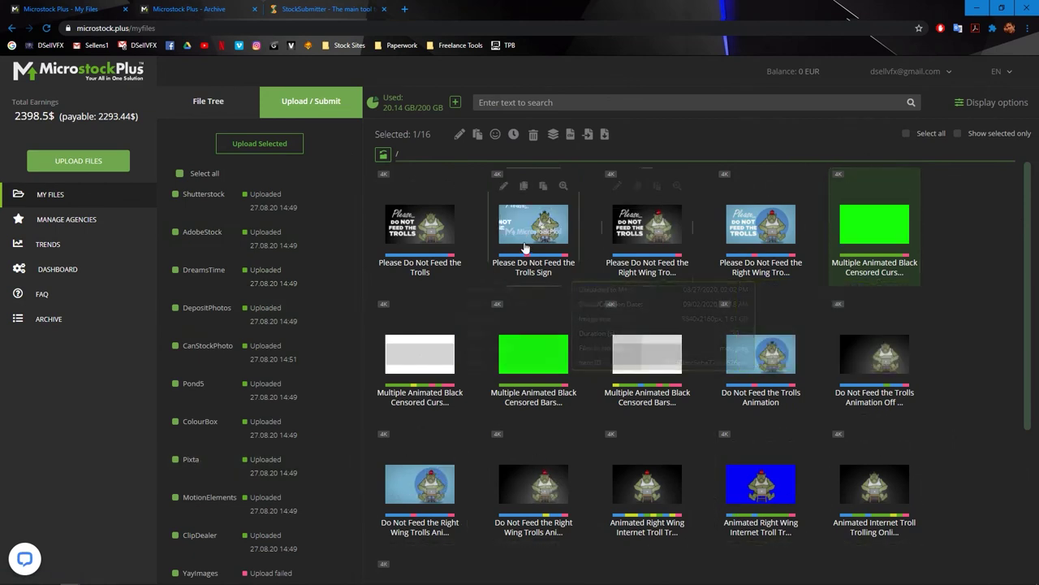
Step: Select 15 clips and review the agency counts: Shutterstock 11 Queued, 3 Uploaded; YayImages 15 failed
left_click(874, 484, "shift")
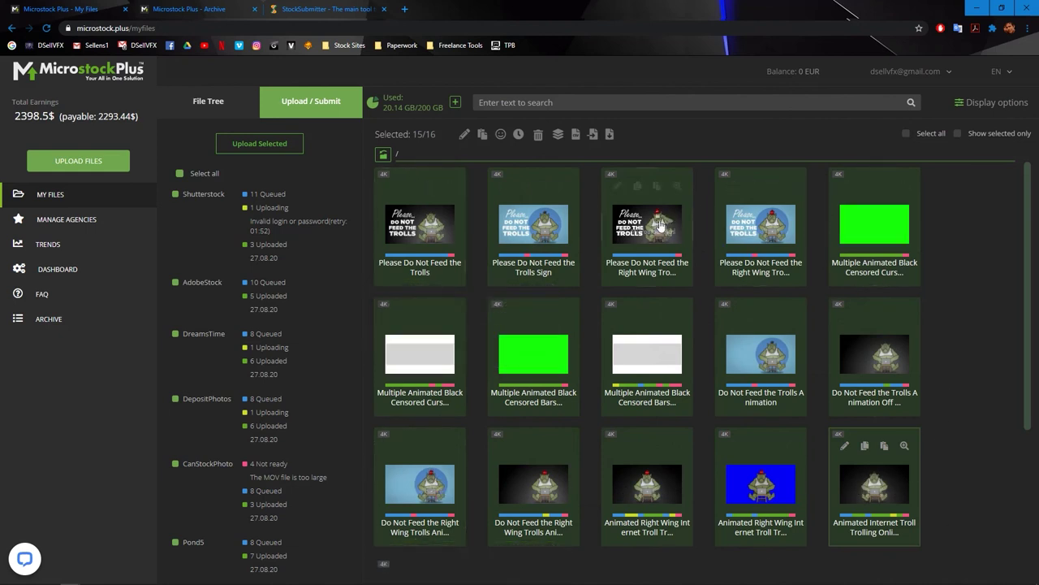
mouse_move(268, 203)
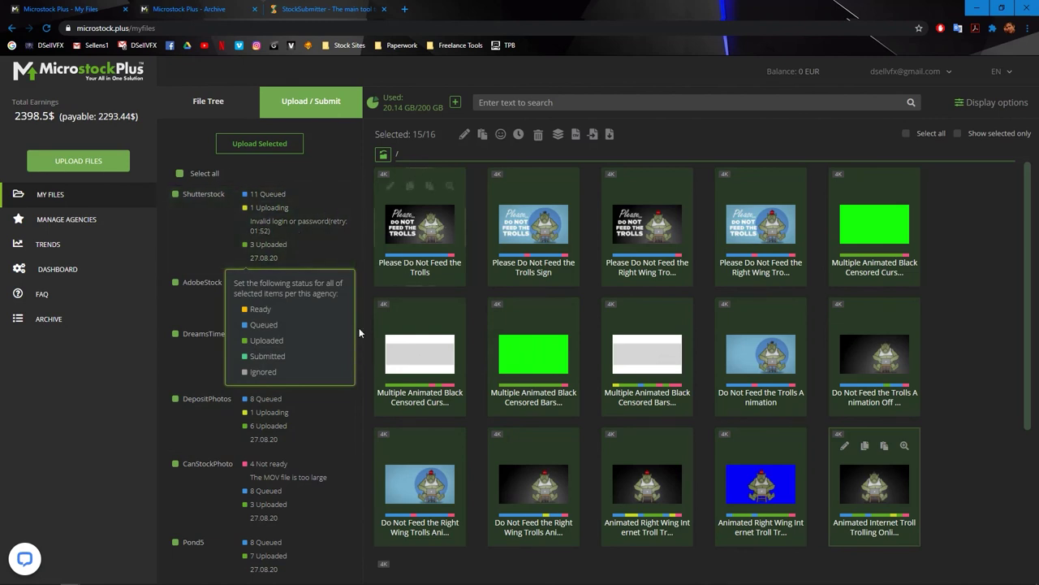
scroll(310, 520, "down", 3)
scroll(307, 494, "down", 3)
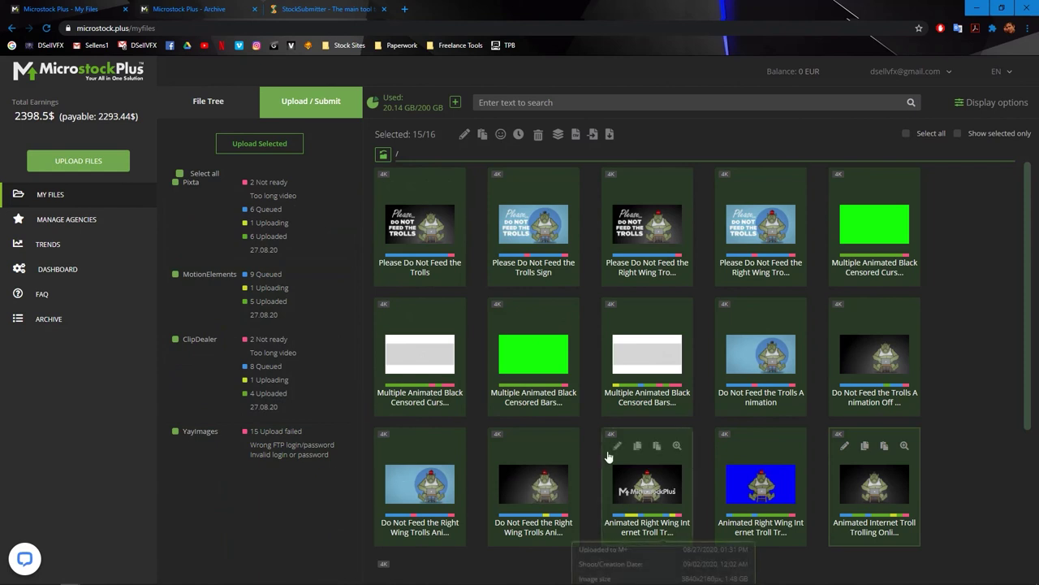
scroll(293, 365, "up", 5)
scroll(280, 274, "up", 1)
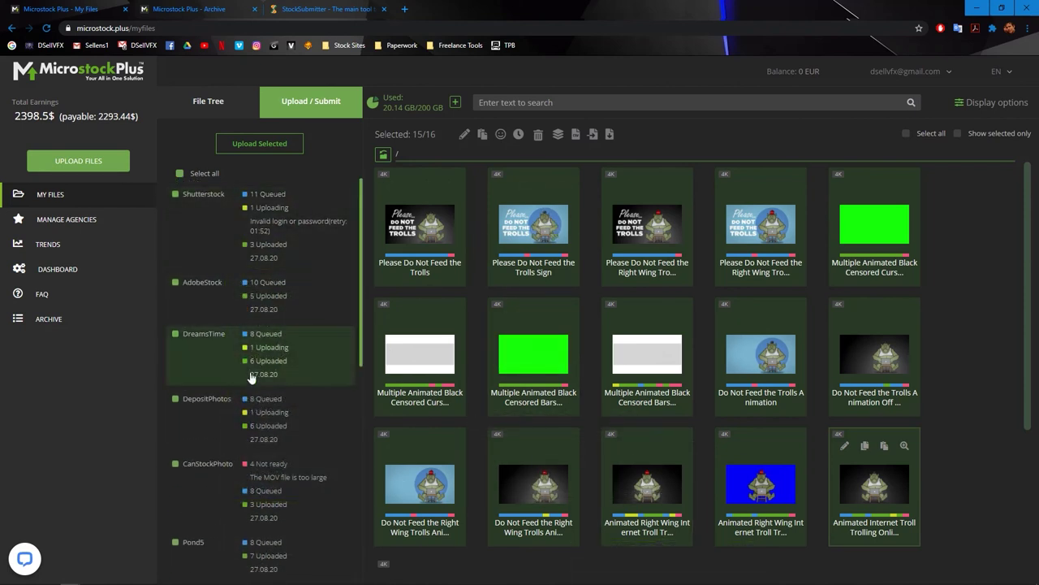
scroll(296, 371, "down", 3)
scroll(376, 422, "down", 1)
scroll(593, 399, "down", 3)
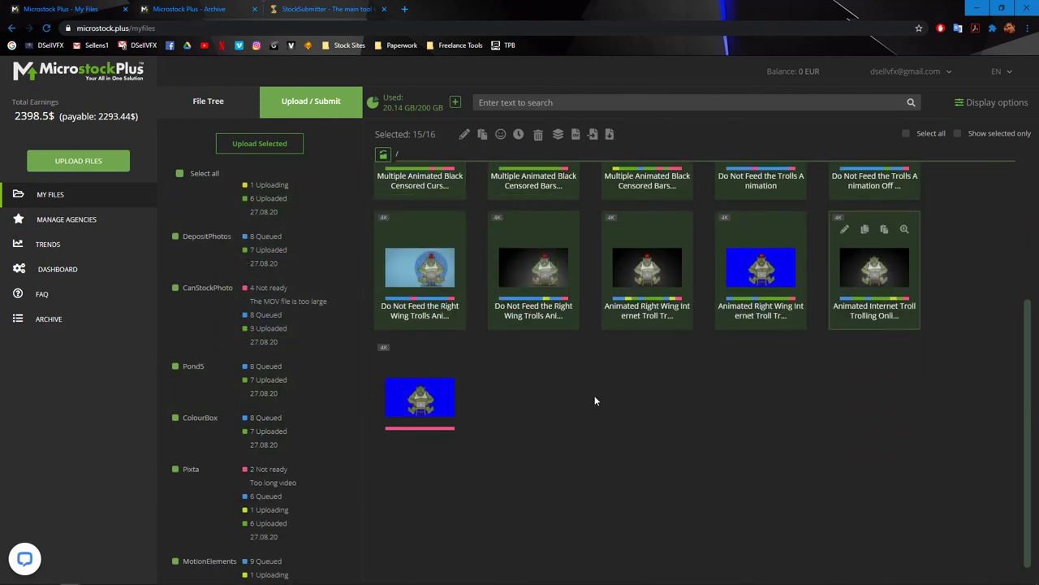
scroll(567, 419, "up", 3)
scroll(299, 316, "up", 3)
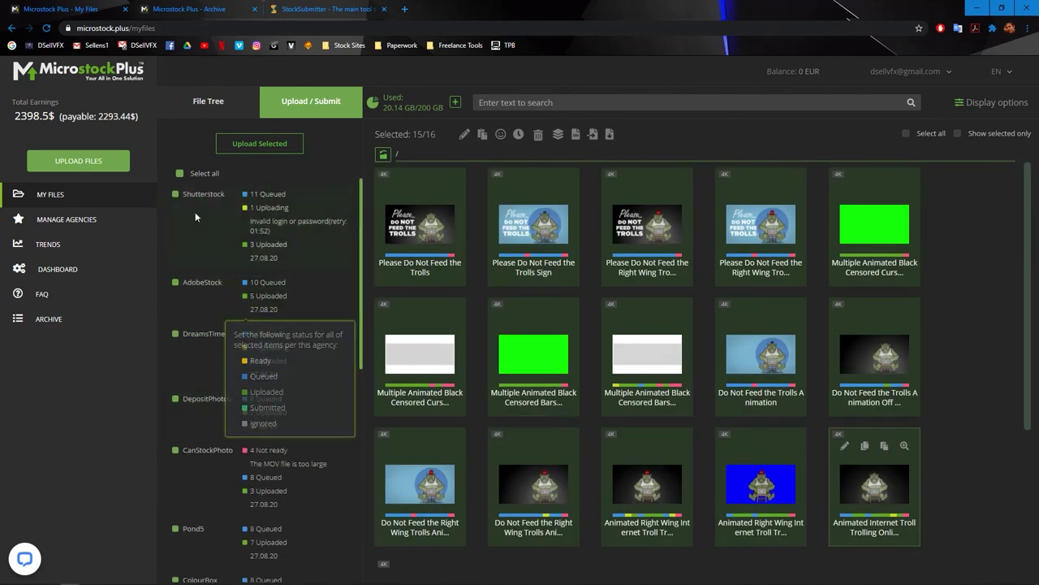
mouse_move(257, 231)
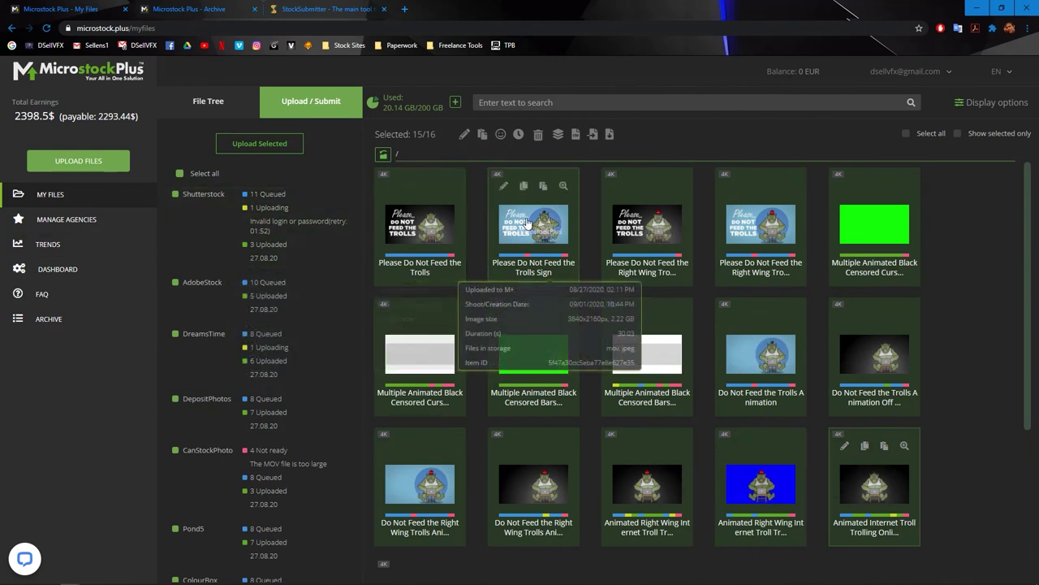
mouse_move(595, 308)
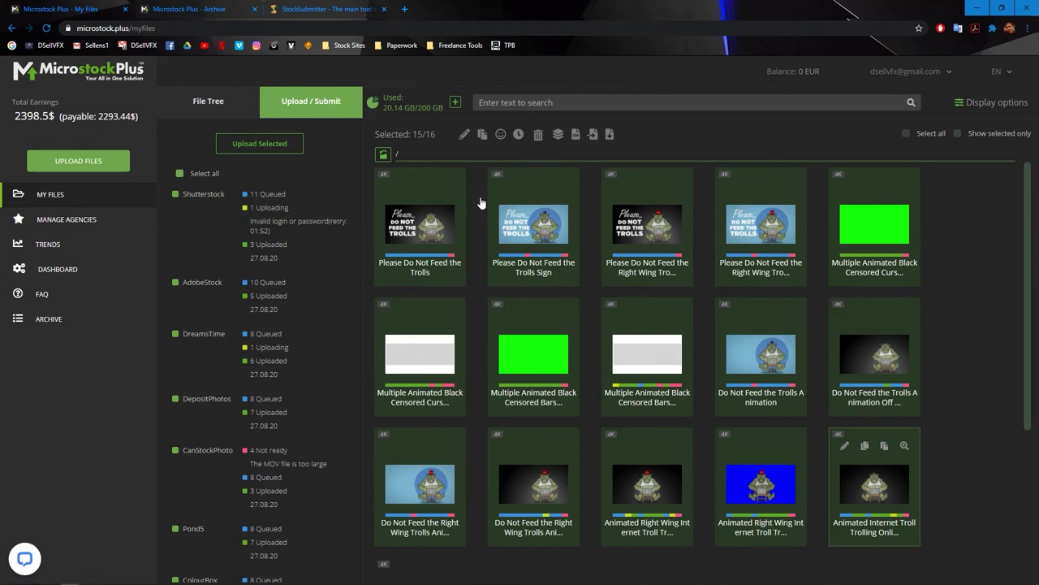
mouse_move(421, 242)
left_click(302, 257)
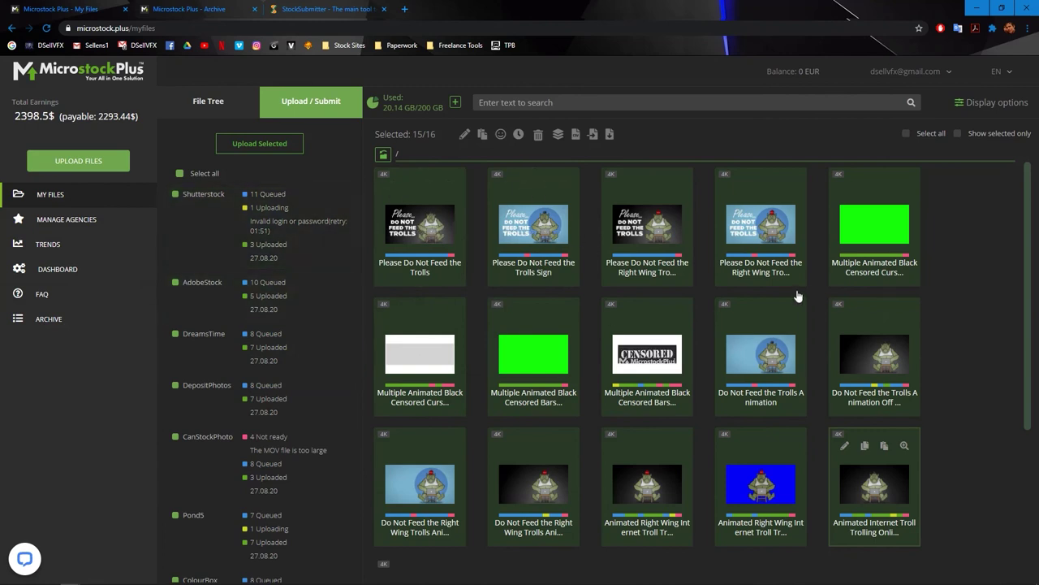
mouse_move(842, 223)
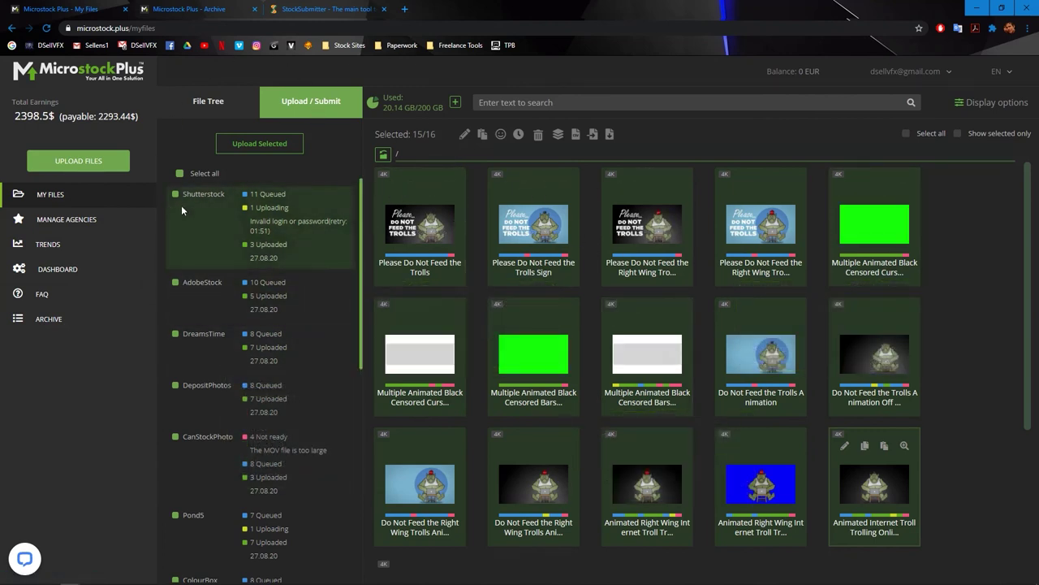
mouse_move(268, 260)
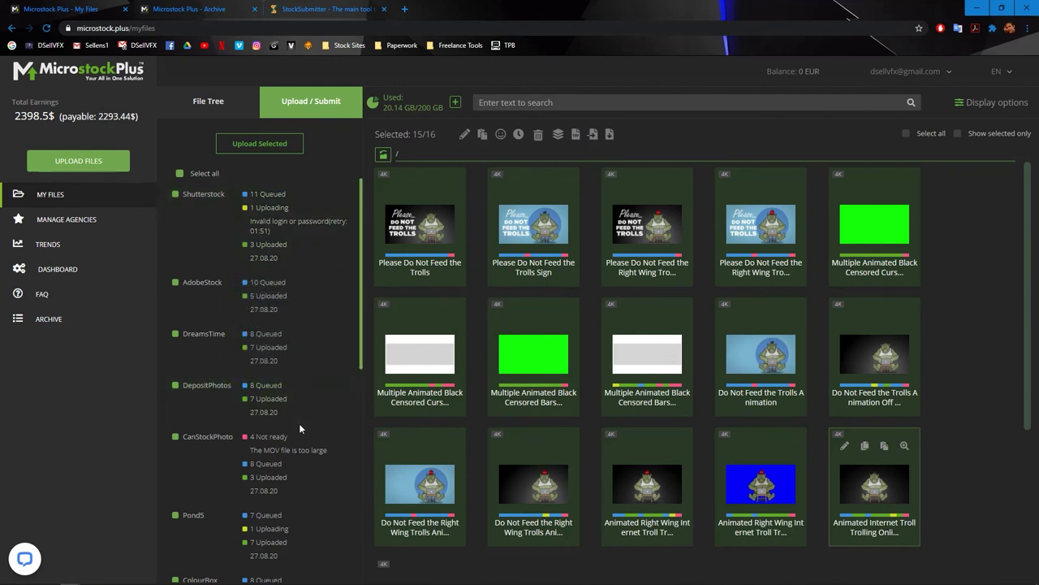
mouse_move(873, 232)
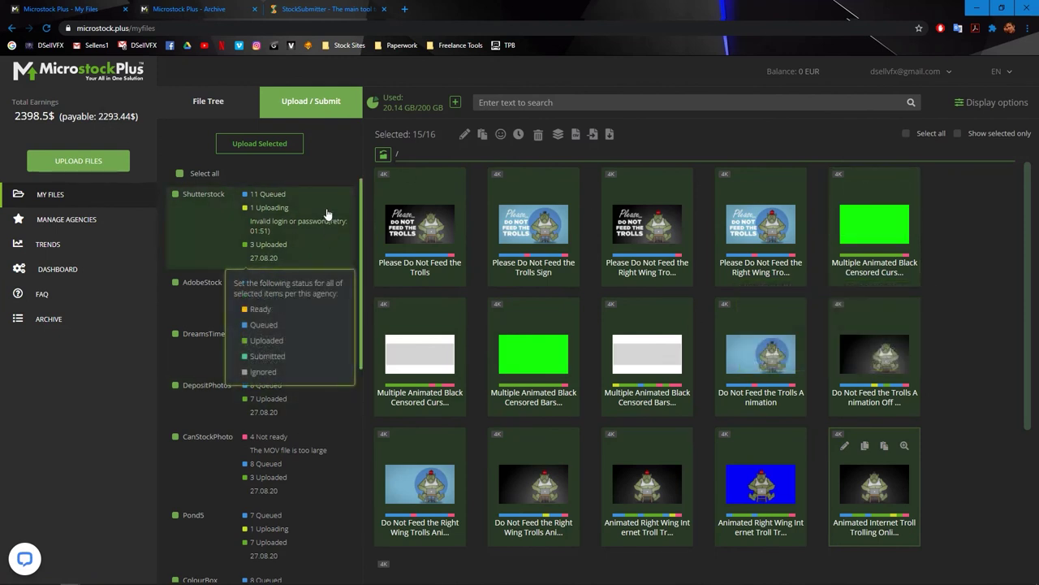
mouse_move(329, 256)
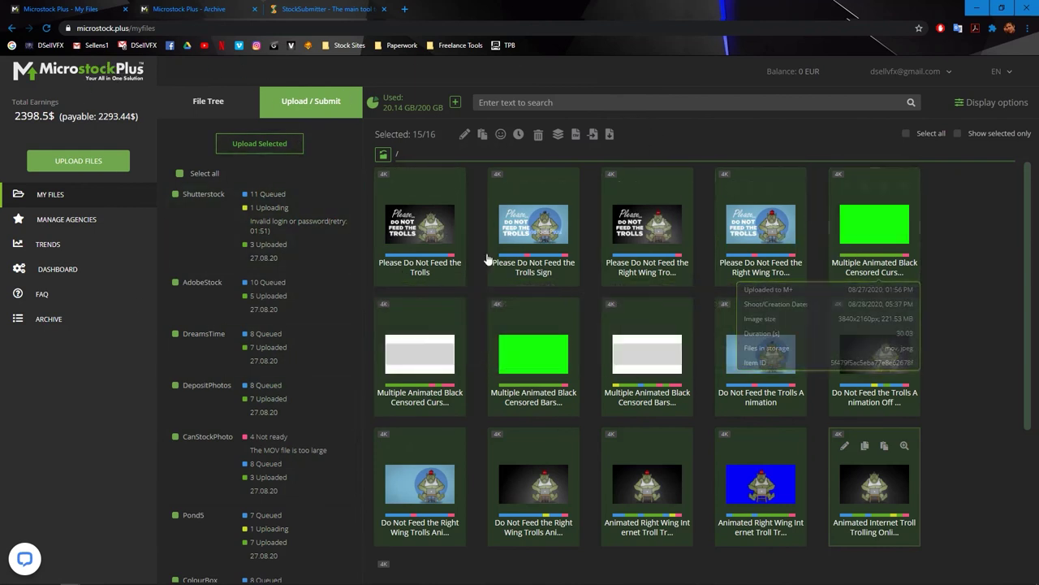
mouse_move(500, 212)
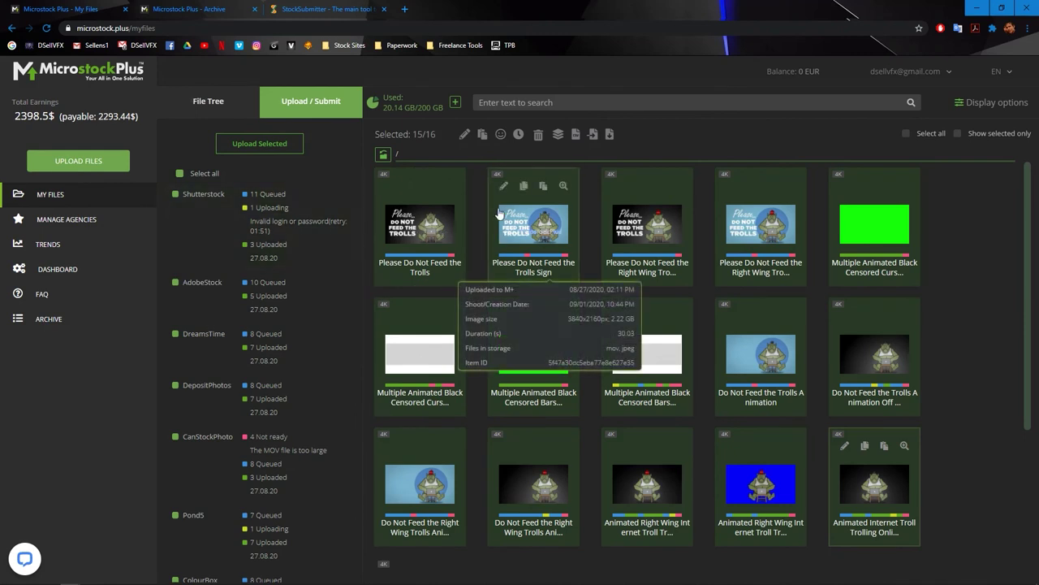